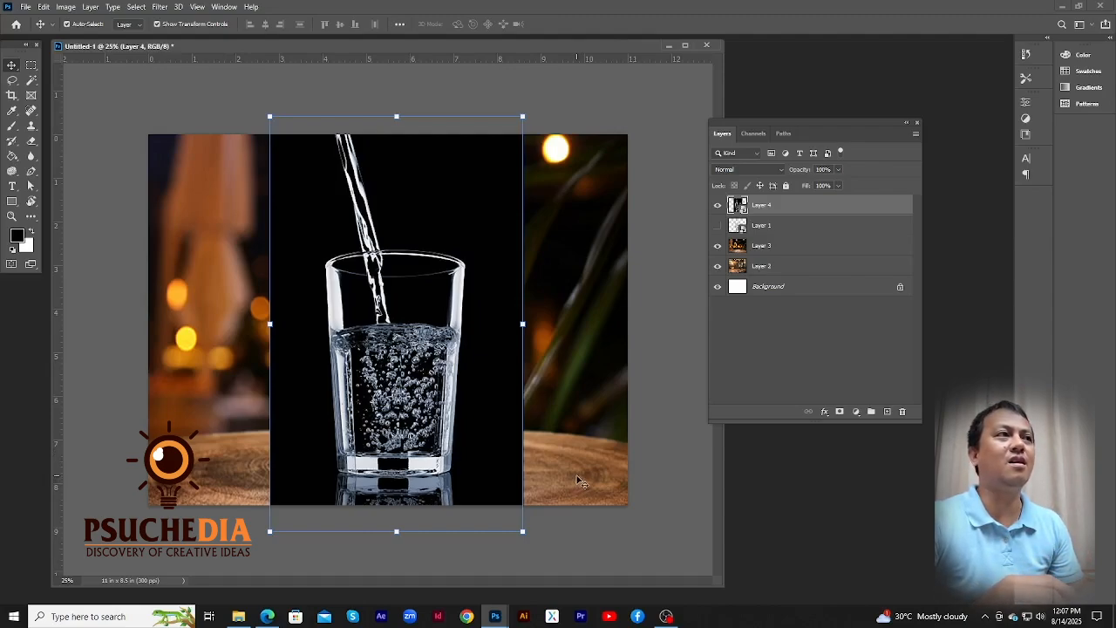
Compare the black-background glass on Layer 4 with the transparent glass on Layer 1 by toggling their visibility
{"action": "left_click", "coordinate": [718, 225]}
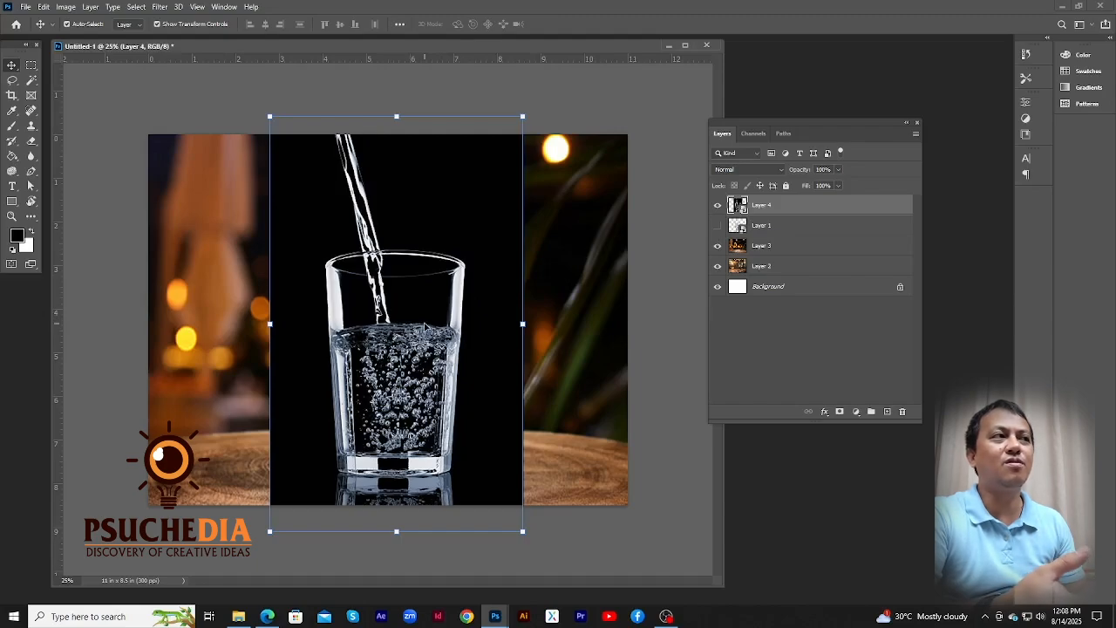
{"action": "left_click", "coordinate": [718, 205]}
{"action": "left_click", "coordinate": [716, 226]}
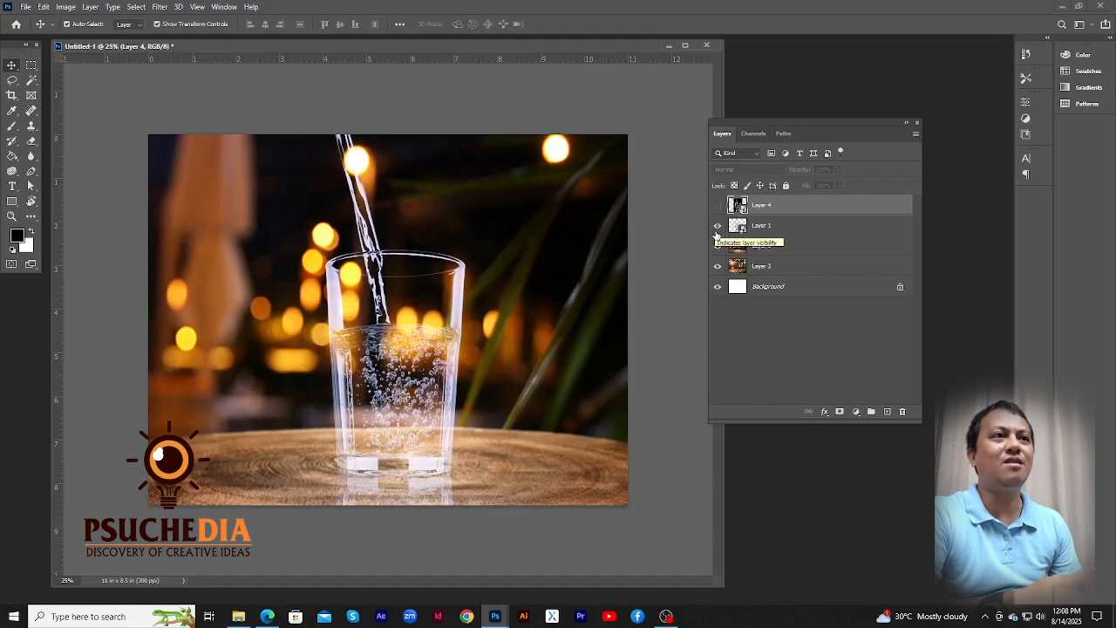
{"action": "left_click", "coordinate": [717, 227]}
{"action": "left_click", "coordinate": [718, 205]}
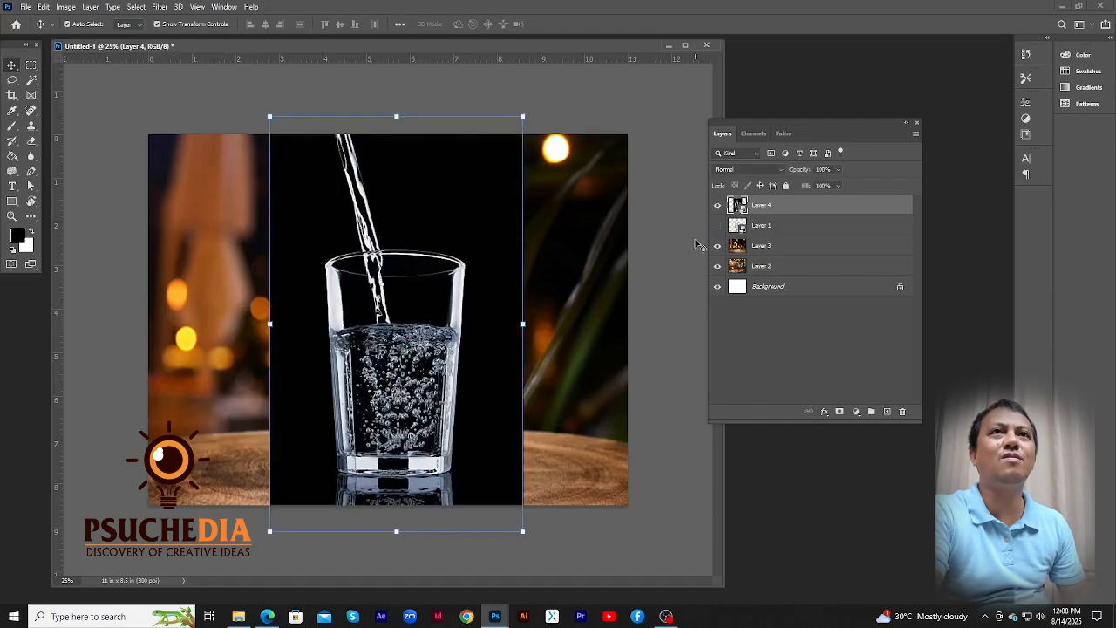
Outline the area along the glass's right side with a Pen tool path and convert the path to a selection
{"action": "left_click", "coordinate": [454, 288], "text": "ctrl"}
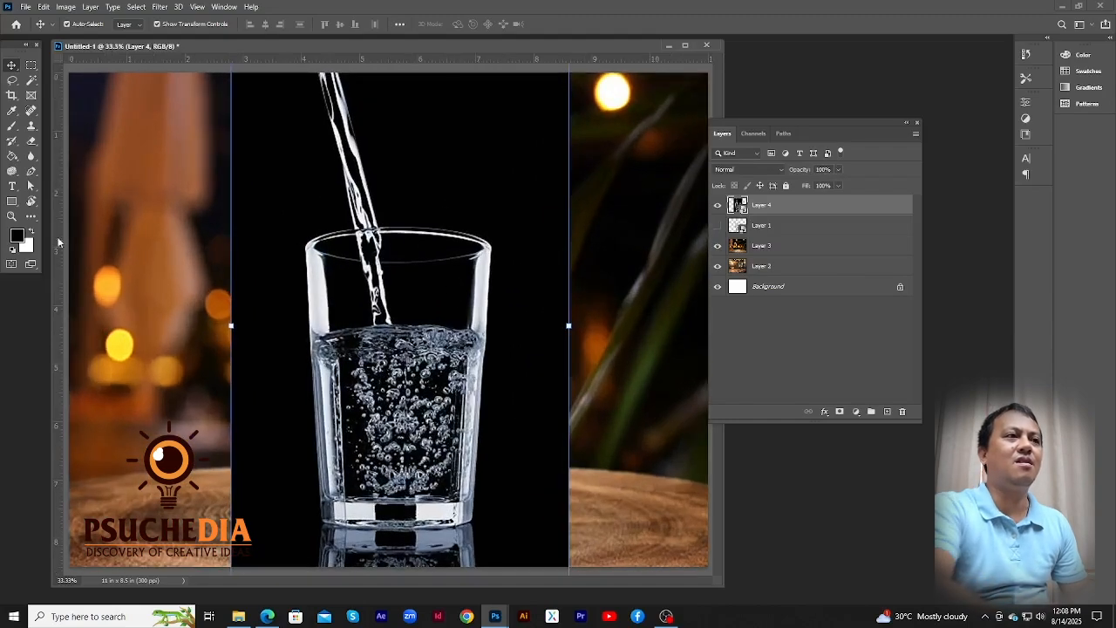
{"action": "key", "text": "p"}
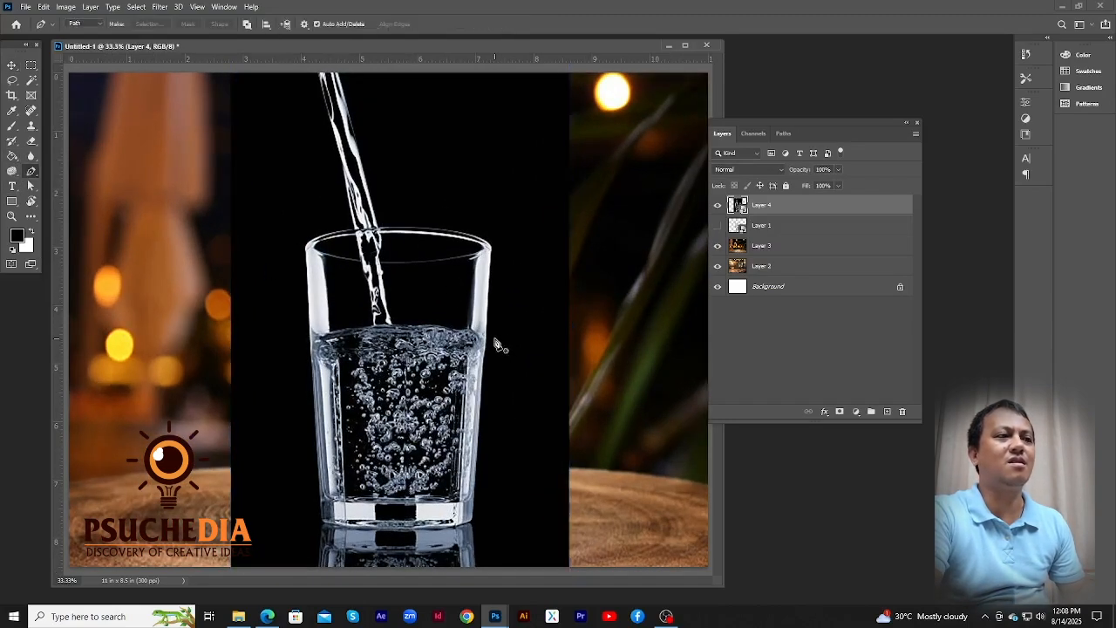
{"action": "scroll", "coordinate": [573, 547], "scroll_direction": "up", "scroll_amount": 1}
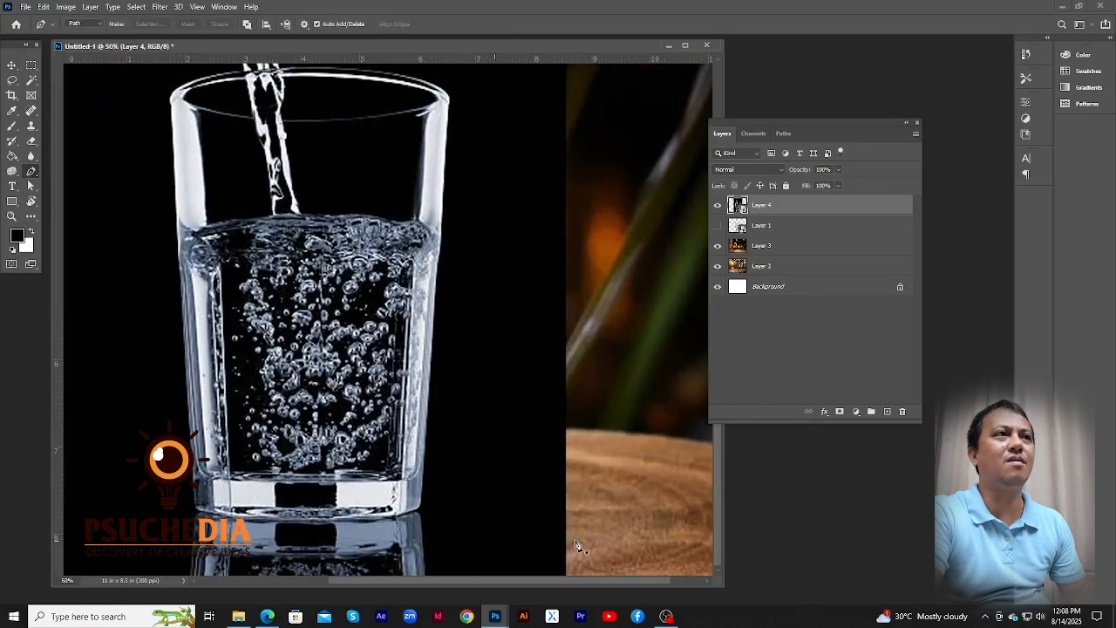
{"action": "left_click", "coordinate": [575, 540]}
{"action": "left_click", "coordinate": [421, 508]}
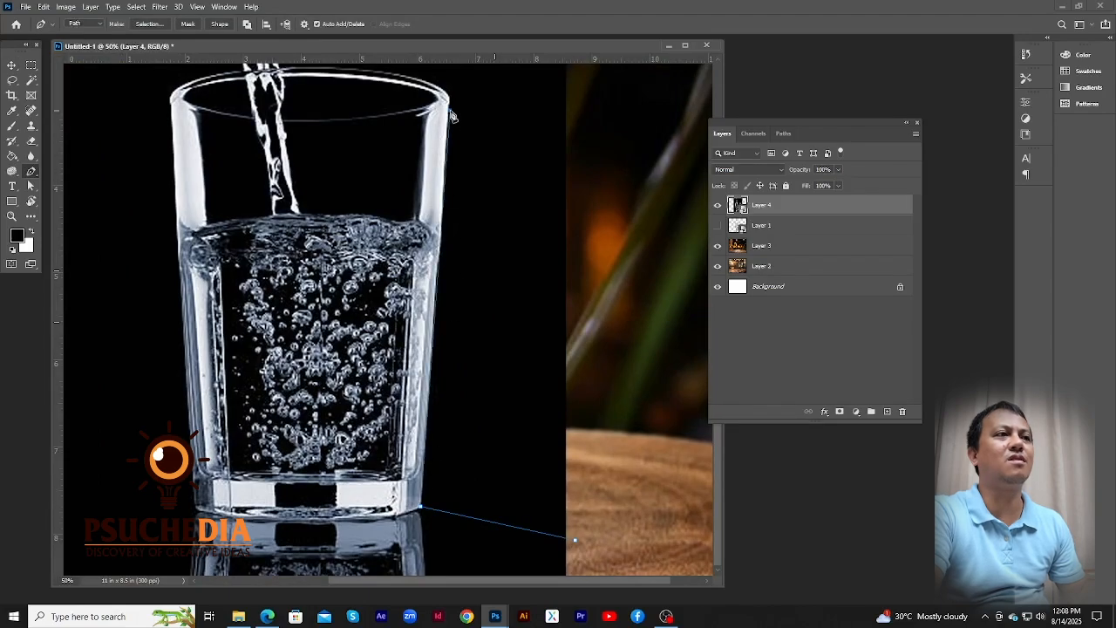
{"action": "left_click_drag", "start_coordinate": [450, 115], "coordinate": [479, 218]}
{"action": "left_click", "coordinate": [627, 206]}
{"action": "scroll", "coordinate": [637, 239], "scroll_direction": "down", "scroll_amount": 1}
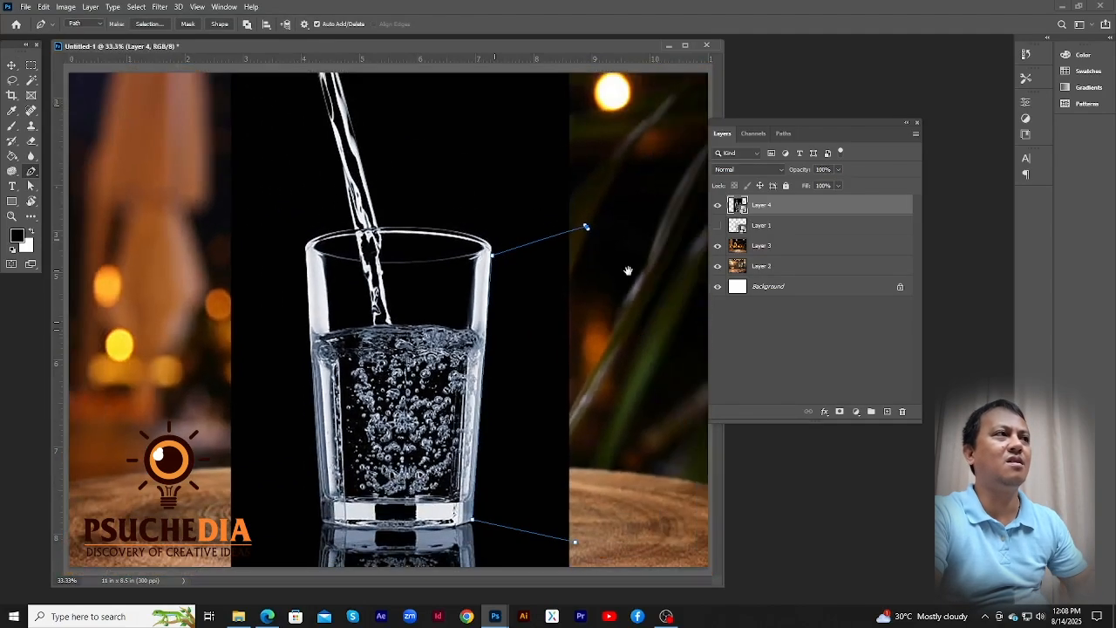
{"action": "left_click", "coordinate": [637, 428]}
{"action": "key", "text": "ctrl+Return"}
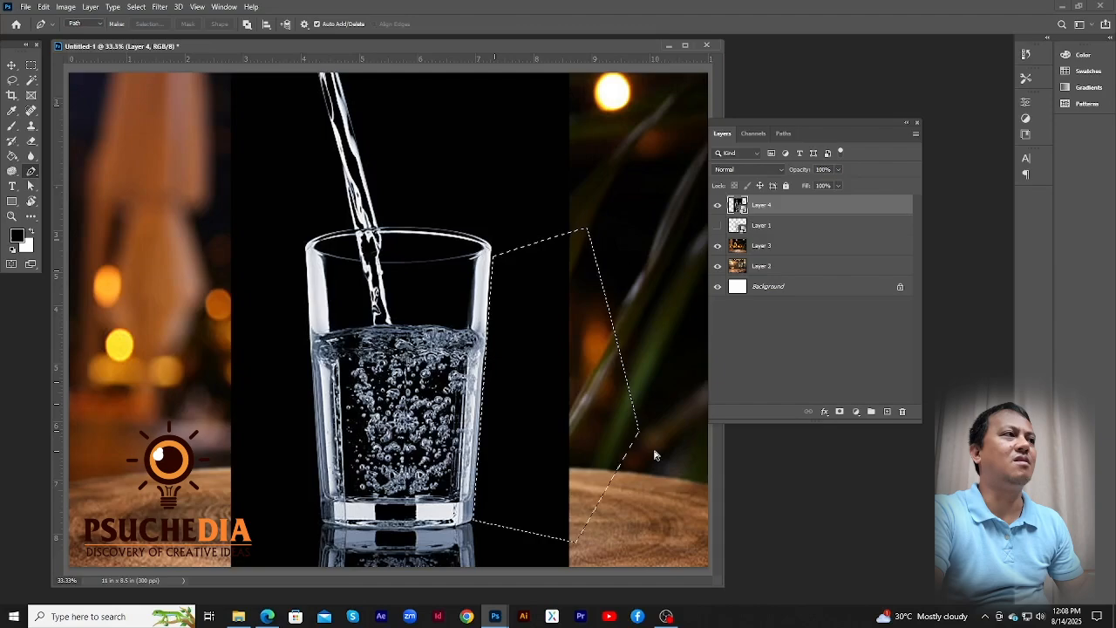
Rasterize Layer 4, delete the selected area beside the glass, and deselect
{"action": "right_click", "coordinate": [814, 221]}
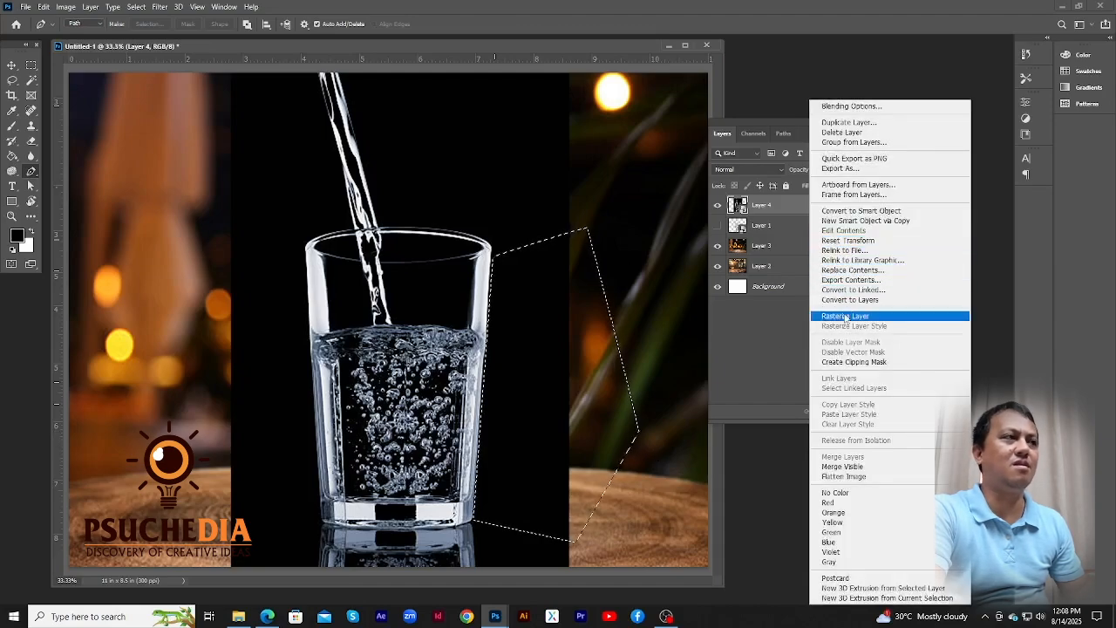
{"action": "left_click", "coordinate": [842, 319]}
{"action": "key", "text": "Delete"}
{"action": "key", "text": "ctrl+d"}
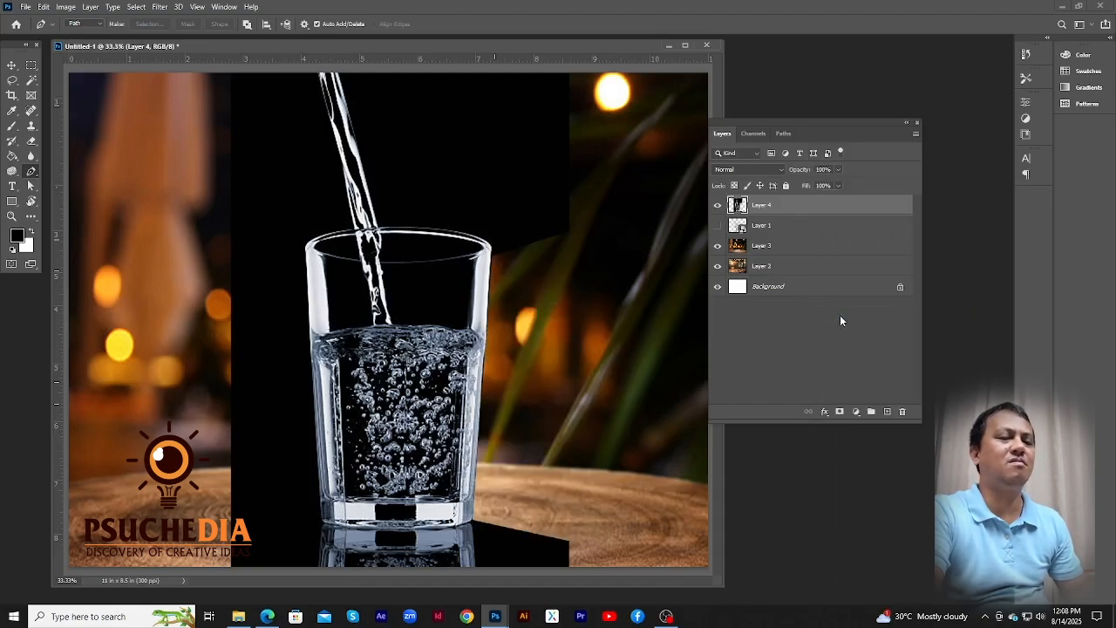
Undo the deletion of the area beside the glass and clear the selection
{"action": "key", "text": "ctrl+z"}
{"action": "key", "text": "ctrl+z"}
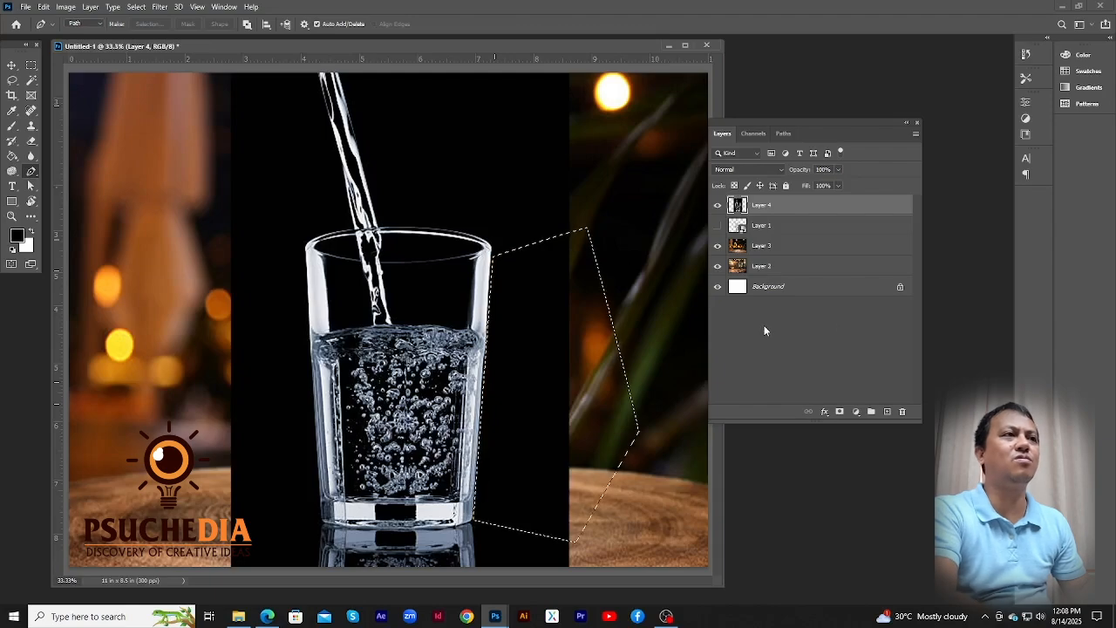
{"action": "key", "text": "ctrl+d"}
Try removing the black background on both sides of the glass on Layer 4 with the Magic Wand tool
{"action": "key", "text": "w"}
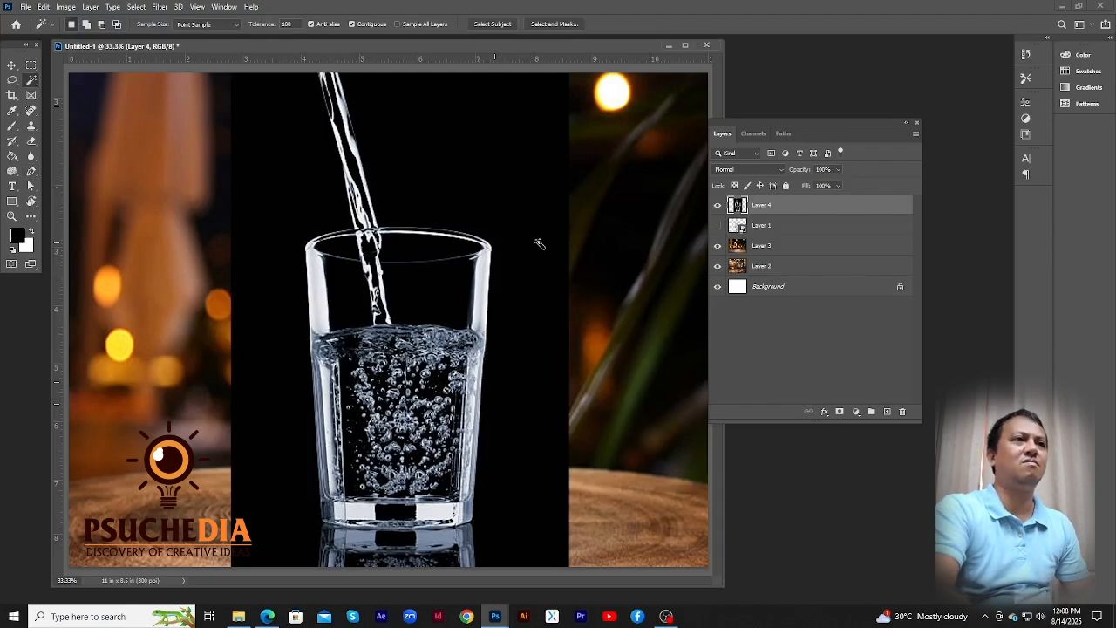
{"action": "left_click", "coordinate": [535, 261]}
{"action": "key", "text": "Delete"}
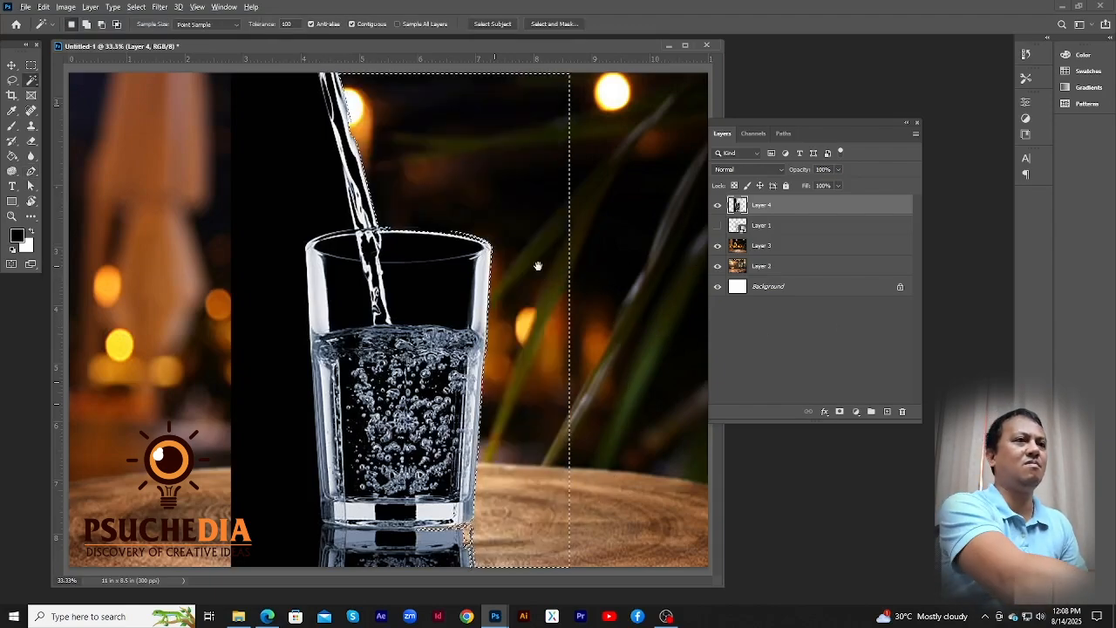
{"action": "key", "text": "ctrl+minus"}
{"action": "left_click", "coordinate": [291, 311]}
{"action": "key", "text": "Delete"}
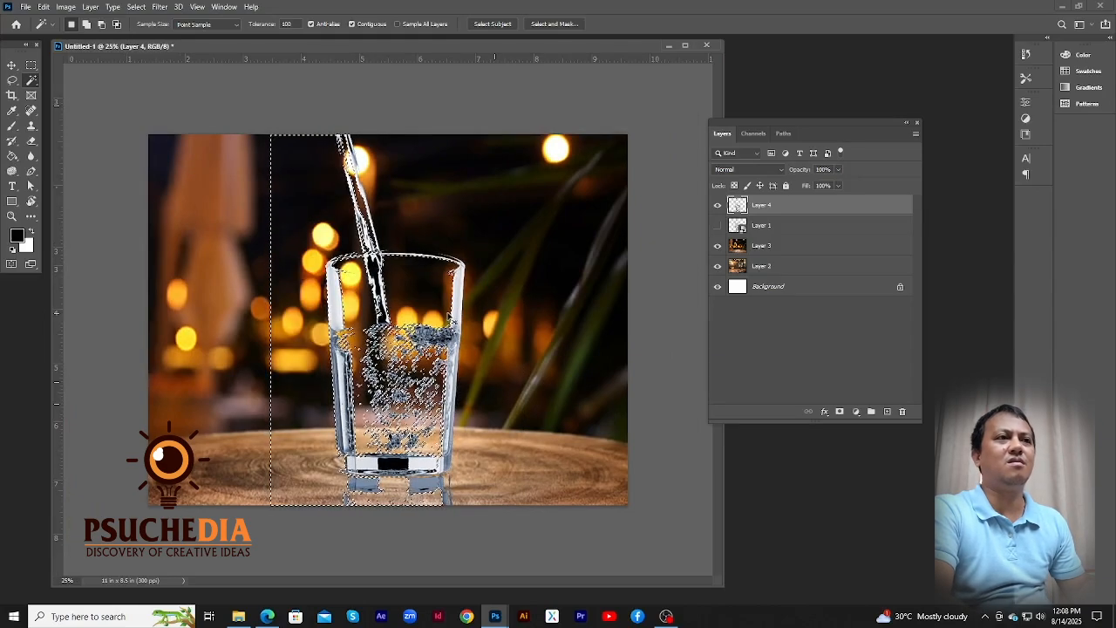
Undo the Magic Wand deletions and the rasterizing of Layer 4, and clear the remaining selection
{"action": "key", "text": "ctrl+z"}
{"action": "key", "text": "ctrl+z"}
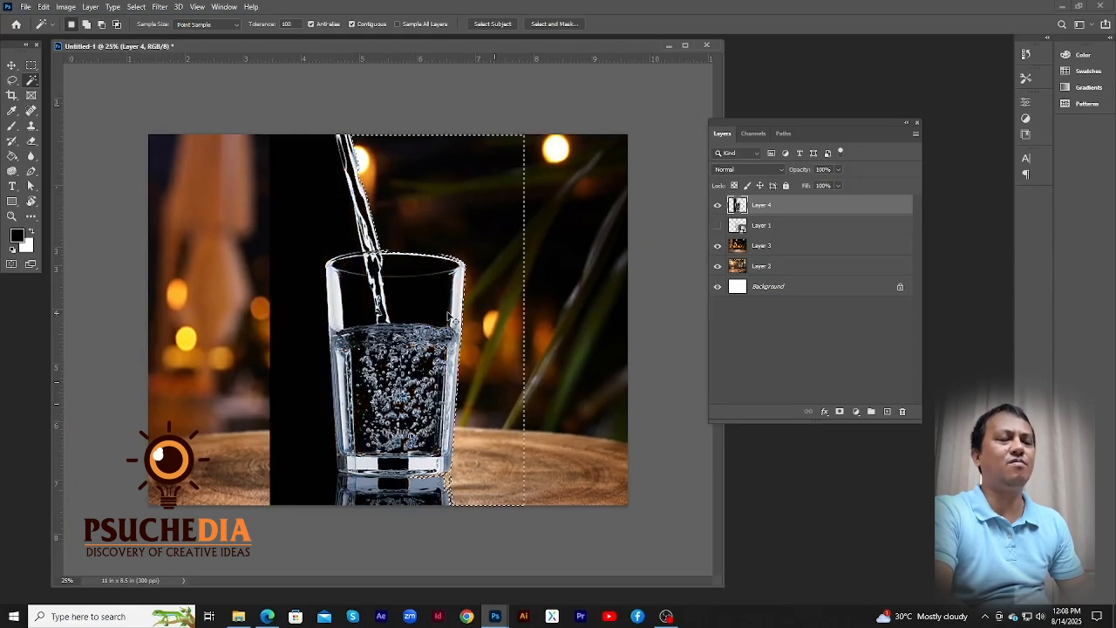
{"action": "key", "text": "ctrl+z"}
{"action": "key", "text": "ctrl+d"}
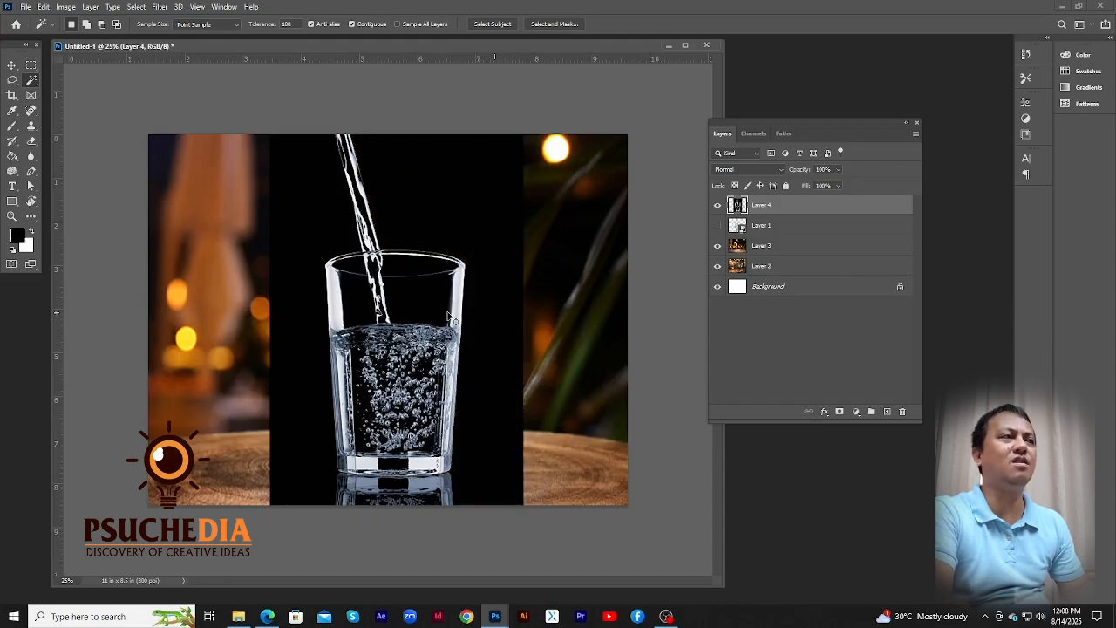
{"action": "key", "text": "ctrl+shift+d"}
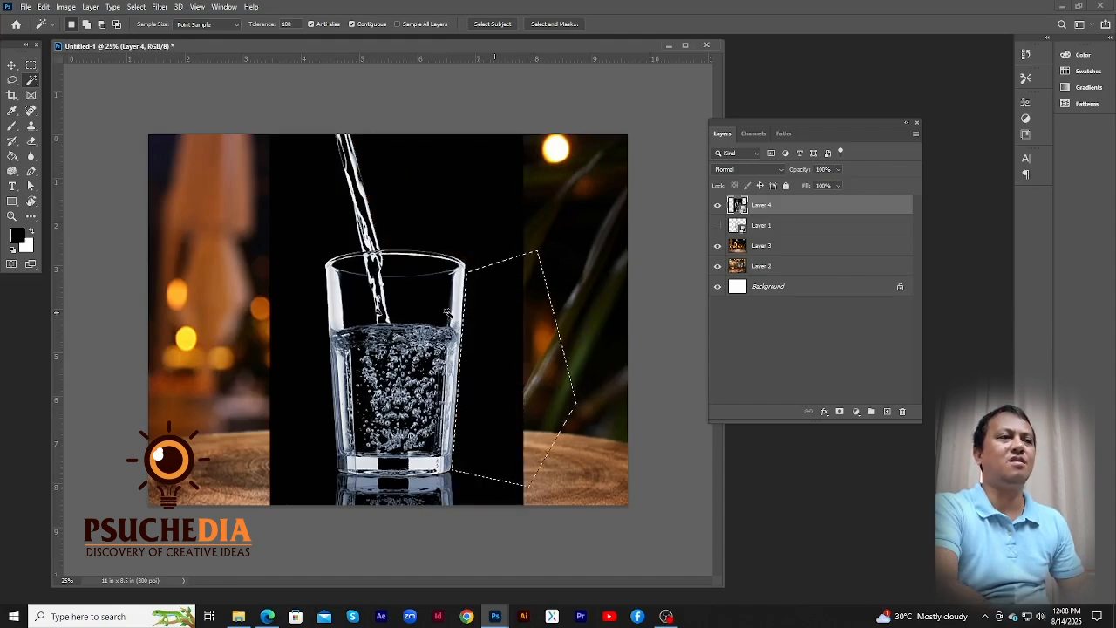
{"action": "key", "text": "ctrl+d"}
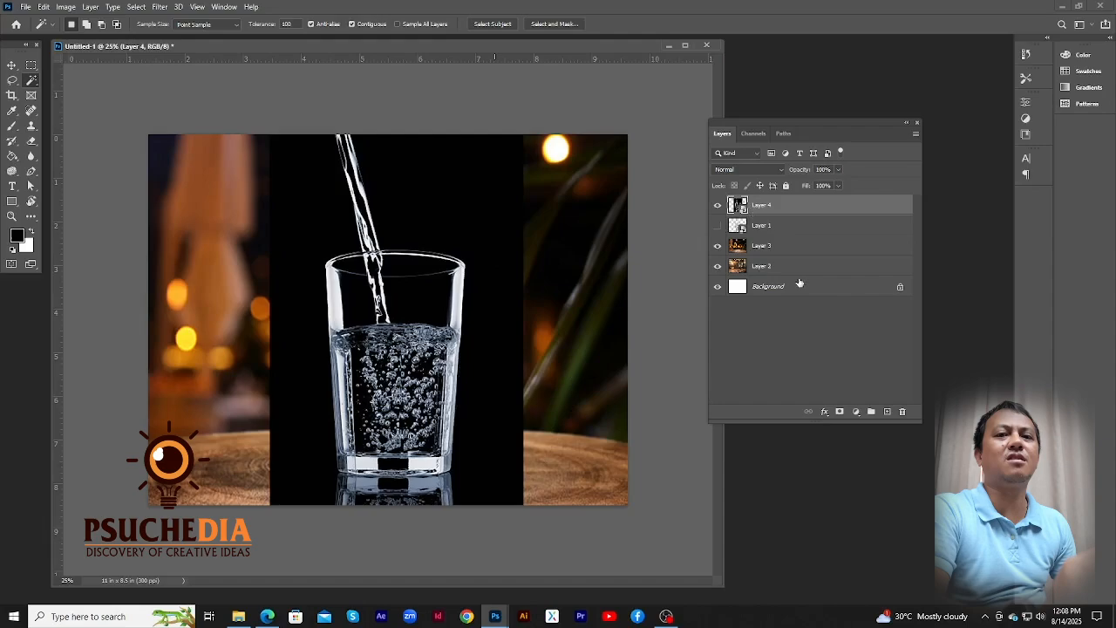
Examine the transparent glass on Layer 1 against the background scene, then show only the original glass on Layer 4 again
{"action": "key", "text": "ctrl+plus"}
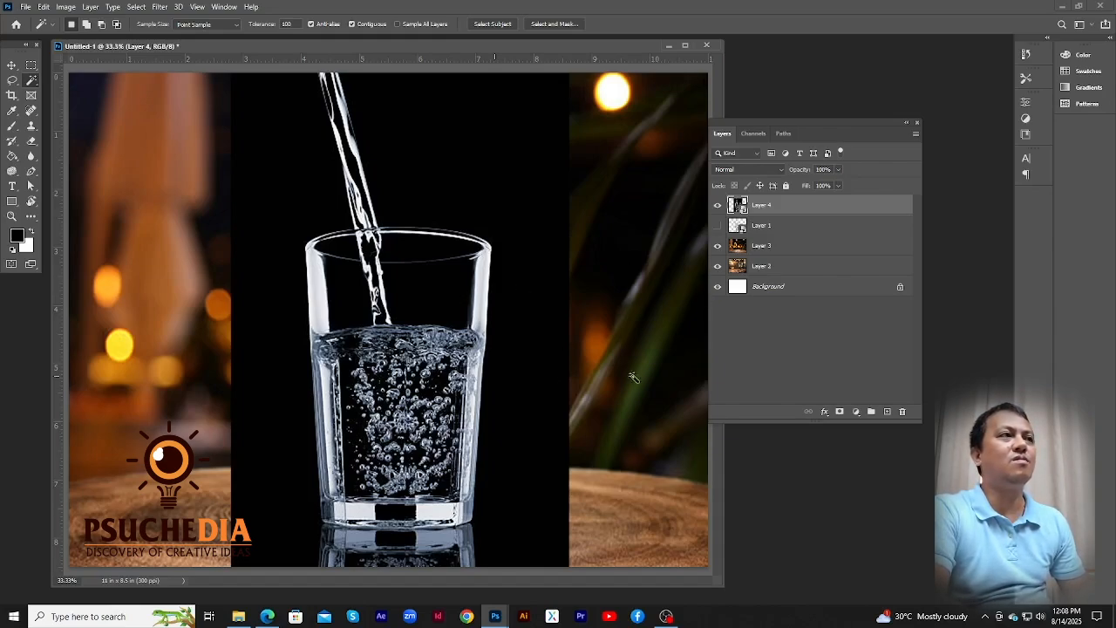
{"action": "left_click", "coordinate": [717, 205]}
{"action": "left_click", "coordinate": [718, 225]}
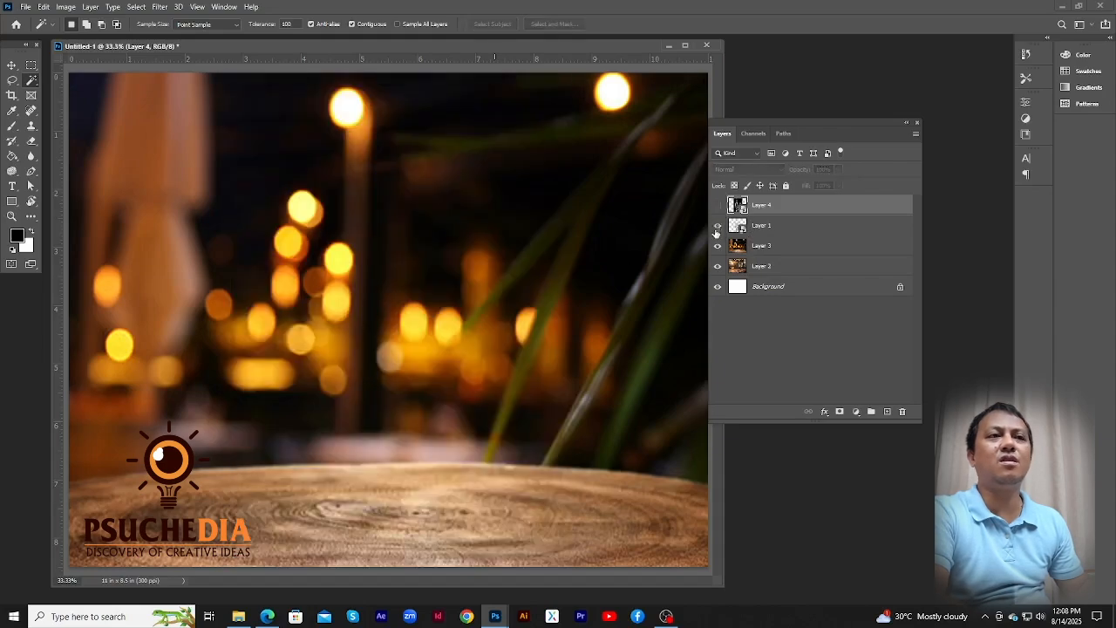
{"action": "scroll", "coordinate": [464, 325], "scroll_direction": "down", "scroll_amount": 1}
{"action": "scroll", "coordinate": [464, 325], "scroll_direction": "up", "scroll_amount": 1}
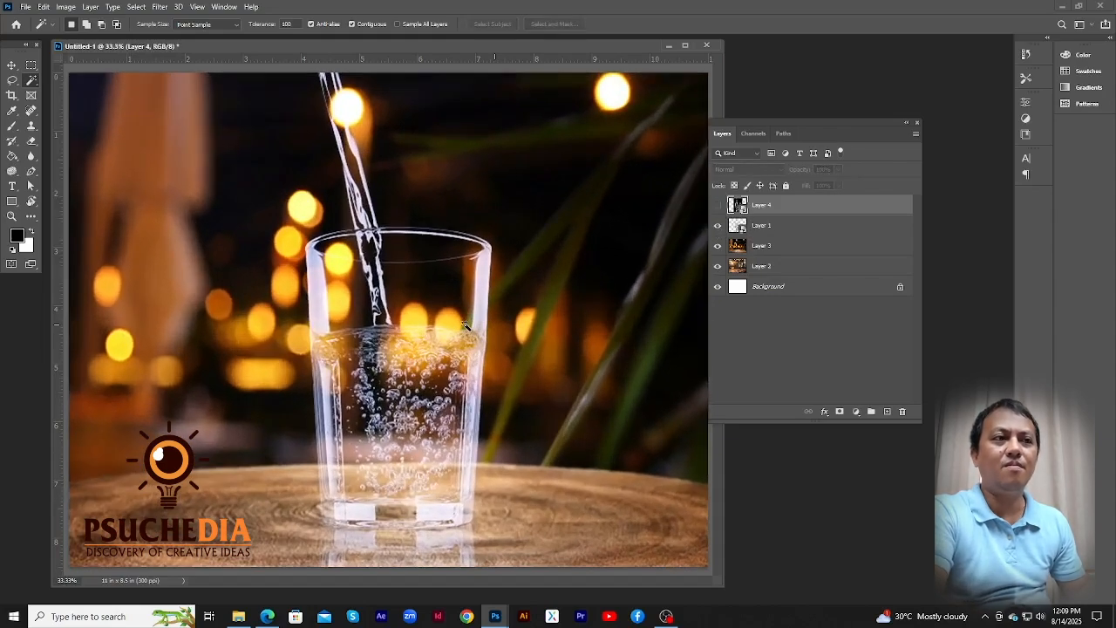
{"action": "scroll", "coordinate": [465, 326], "scroll_direction": "down", "scroll_amount": 1}
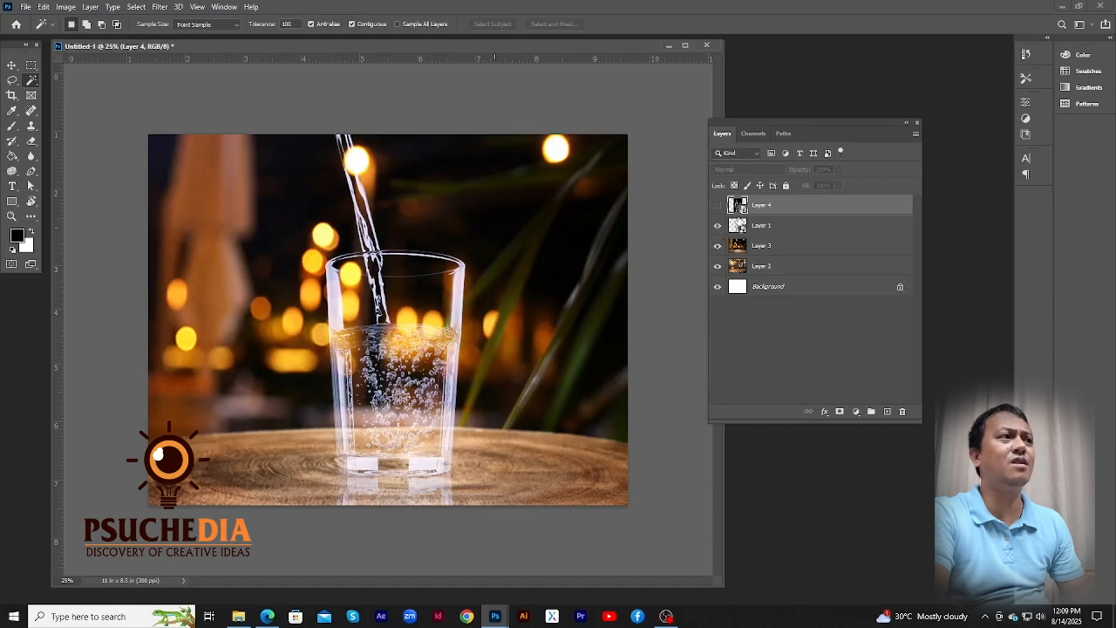
{"action": "left_click", "coordinate": [717, 225]}
{"action": "left_click", "coordinate": [718, 205]}
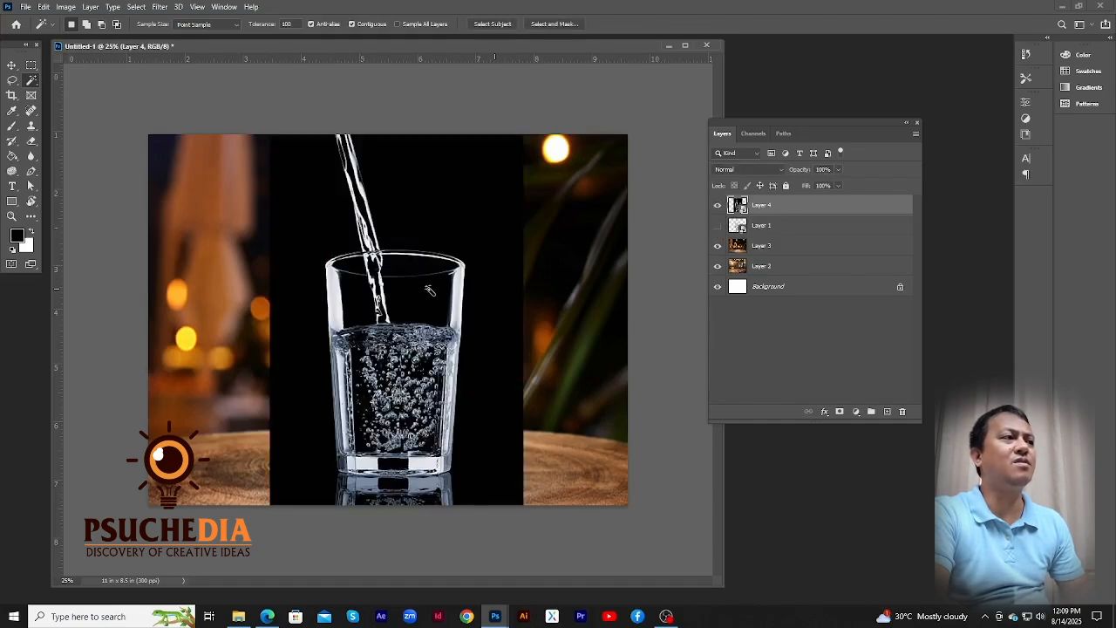
Open the contents of the Layer 4 smart object for editing
{"action": "right_click", "coordinate": [809, 214]}
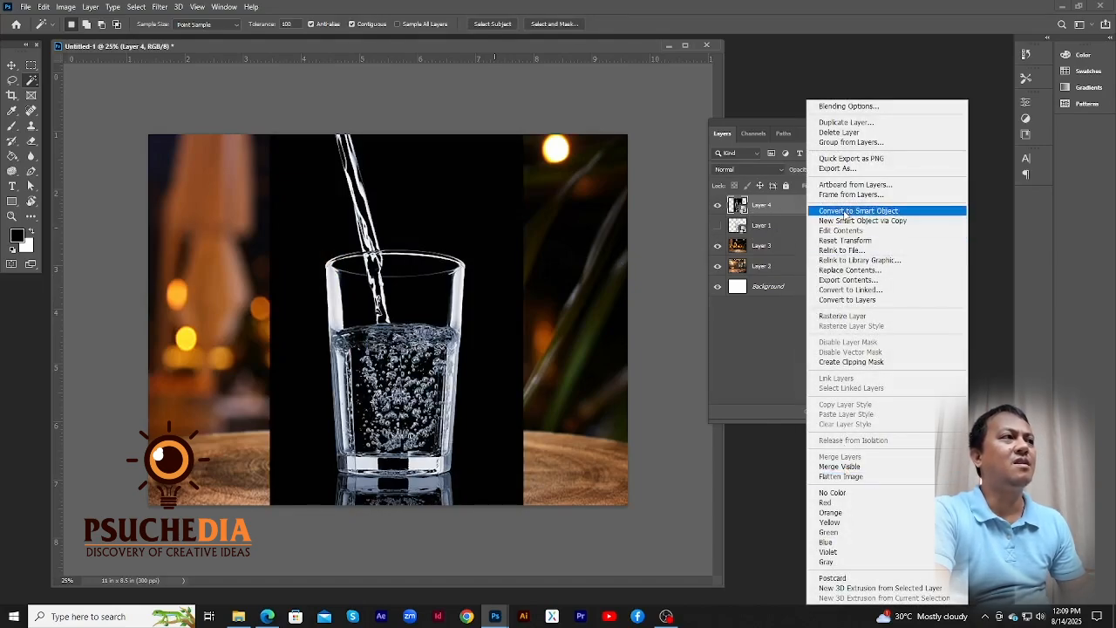
{"action": "left_click", "coordinate": [788, 202]}
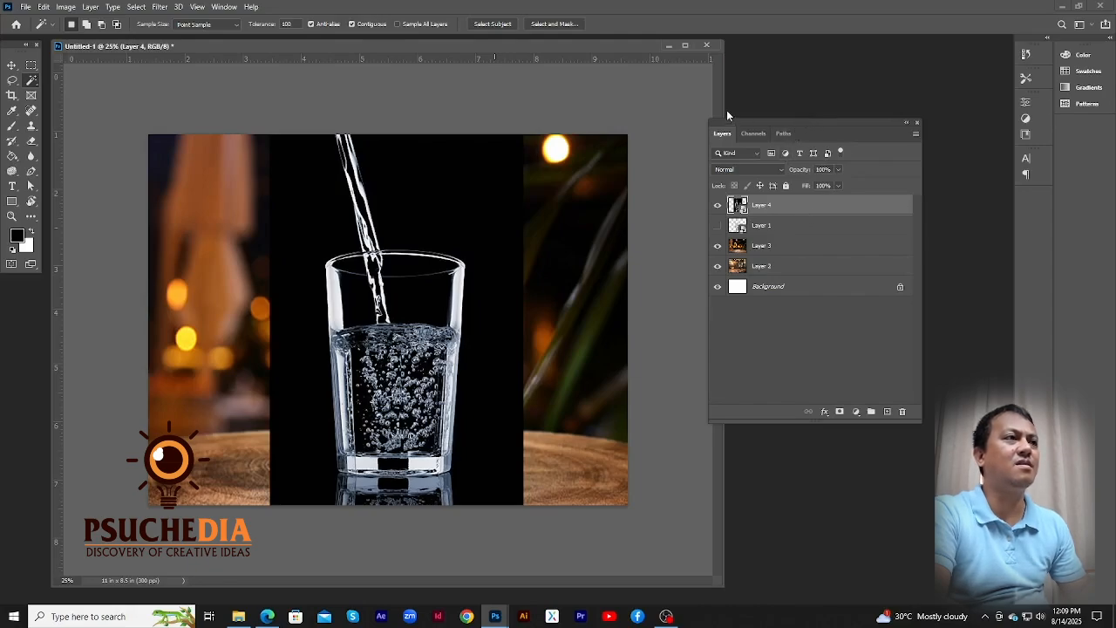
{"action": "left_click_drag", "start_coordinate": [790, 120], "coordinate": [652, 170]}
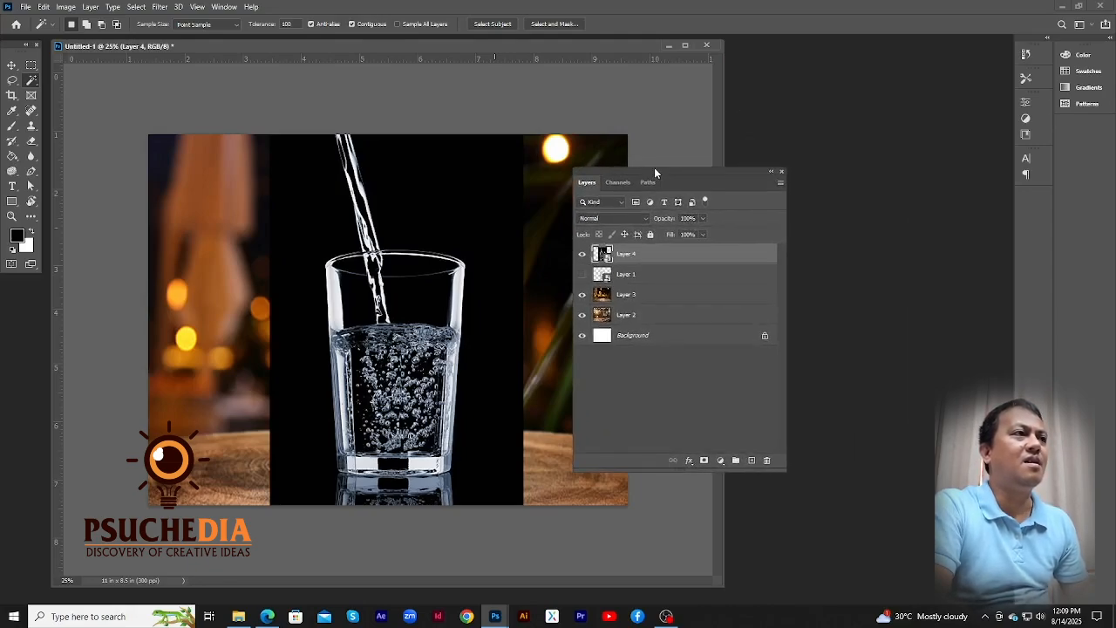
{"action": "right_click", "coordinate": [653, 258]}
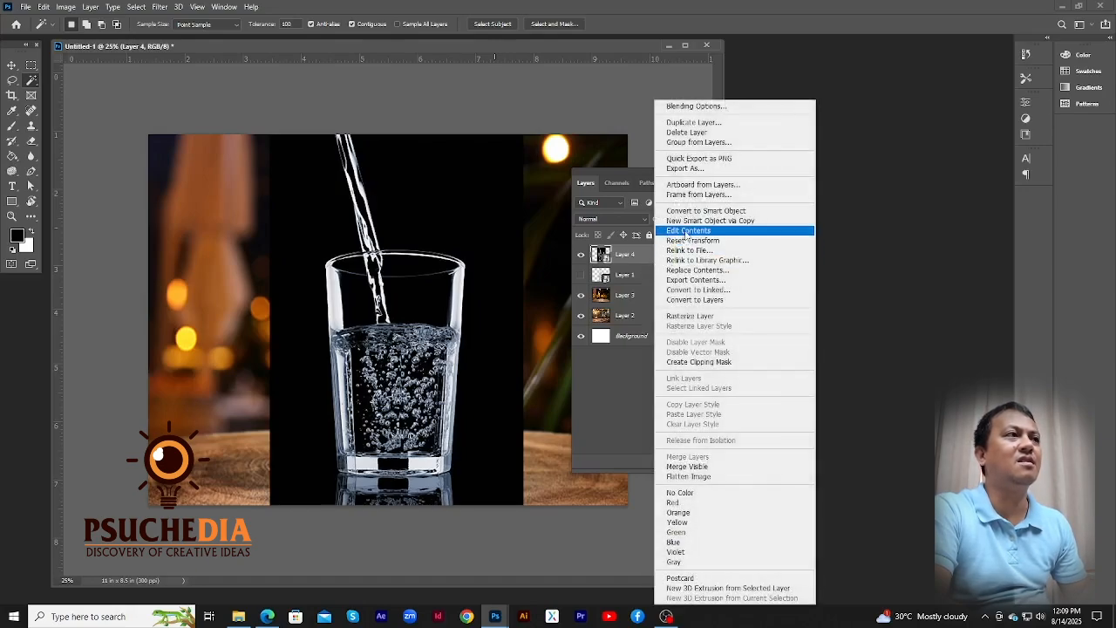
{"action": "left_click", "coordinate": [688, 230]}
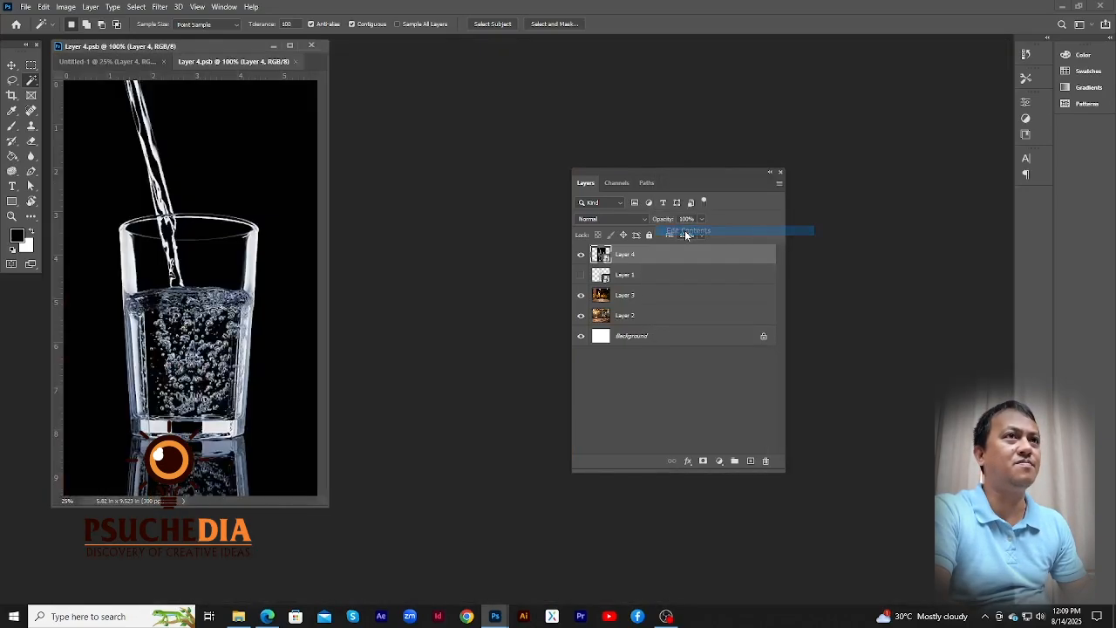
Enlarge the Layer 4.psb document window around the glass image and display its color channels
{"action": "left_click_drag", "start_coordinate": [700, 178], "coordinate": [794, 167]}
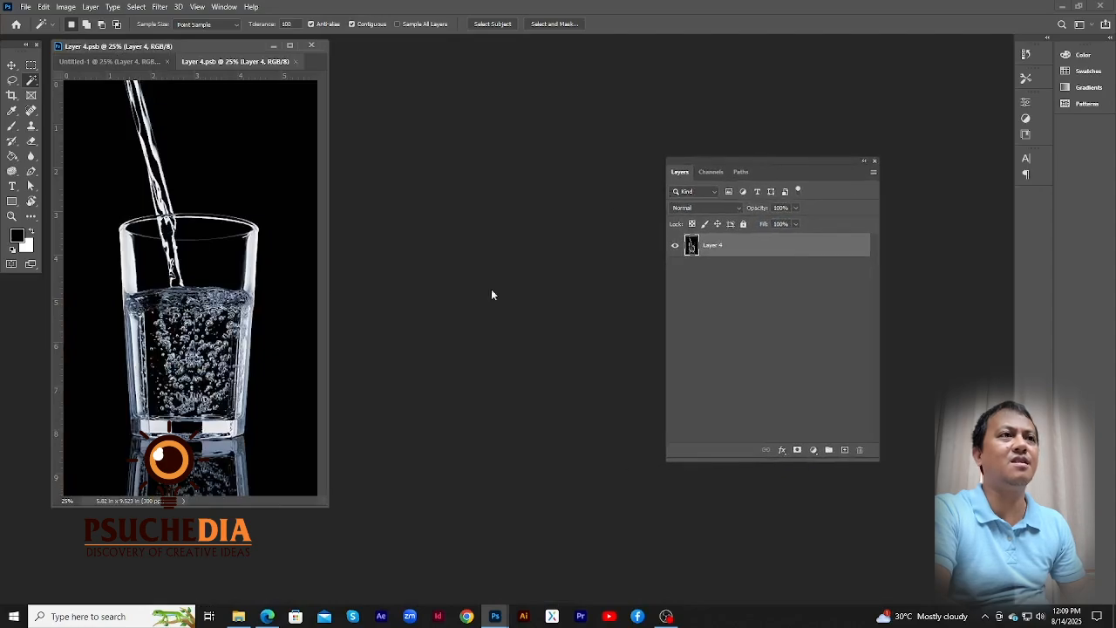
{"action": "left_click_drag", "start_coordinate": [328, 505], "coordinate": [700, 552]}
{"action": "key", "text": "ctrl+plus"}
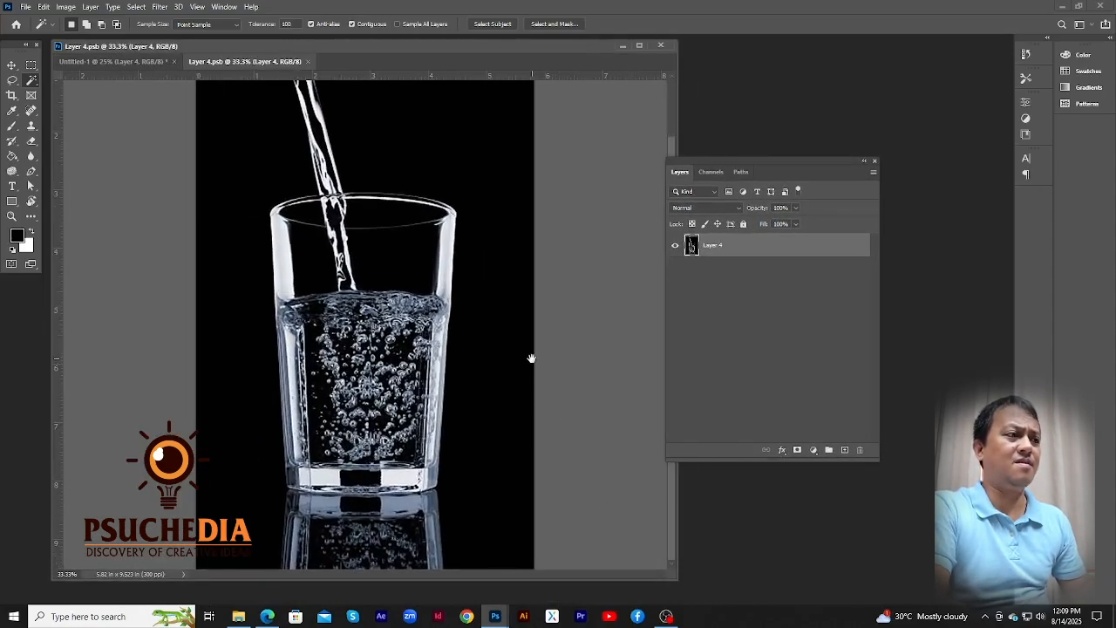
{"action": "scroll", "coordinate": [530, 356], "scroll_direction": "up", "scroll_amount": 2}
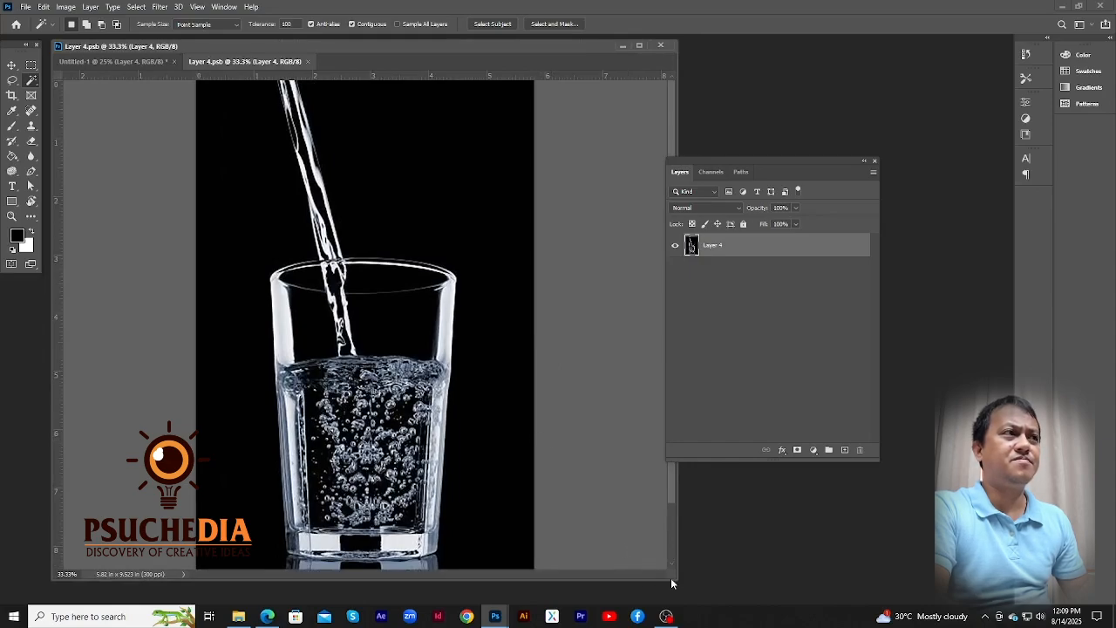
{"action": "left_click_drag", "start_coordinate": [671, 577], "coordinate": [741, 613]}
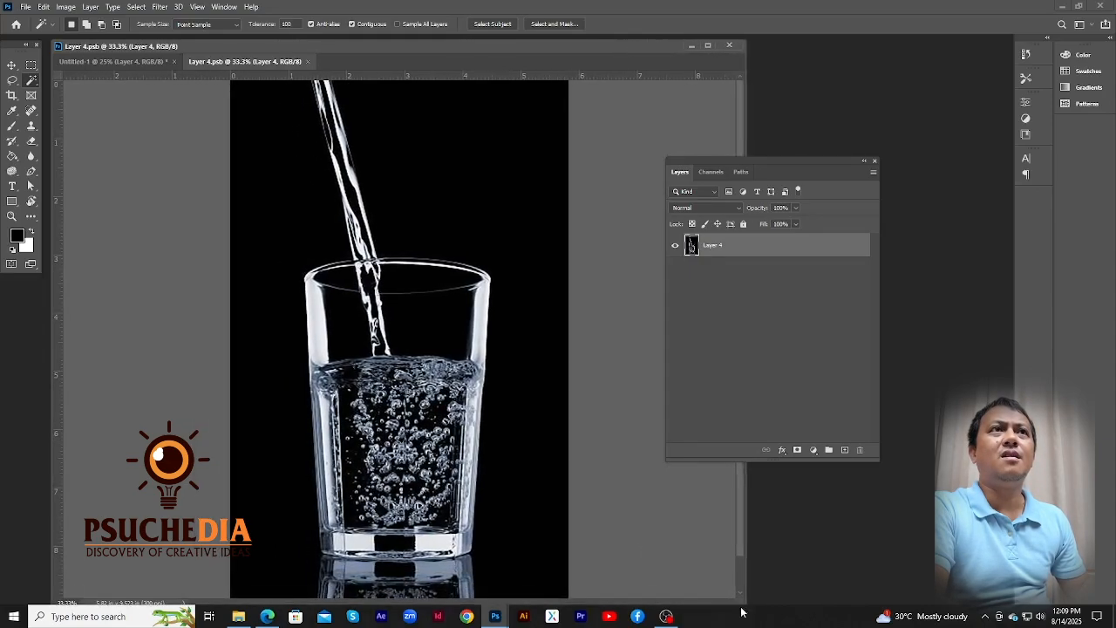
{"action": "left_click", "coordinate": [223, 7]}
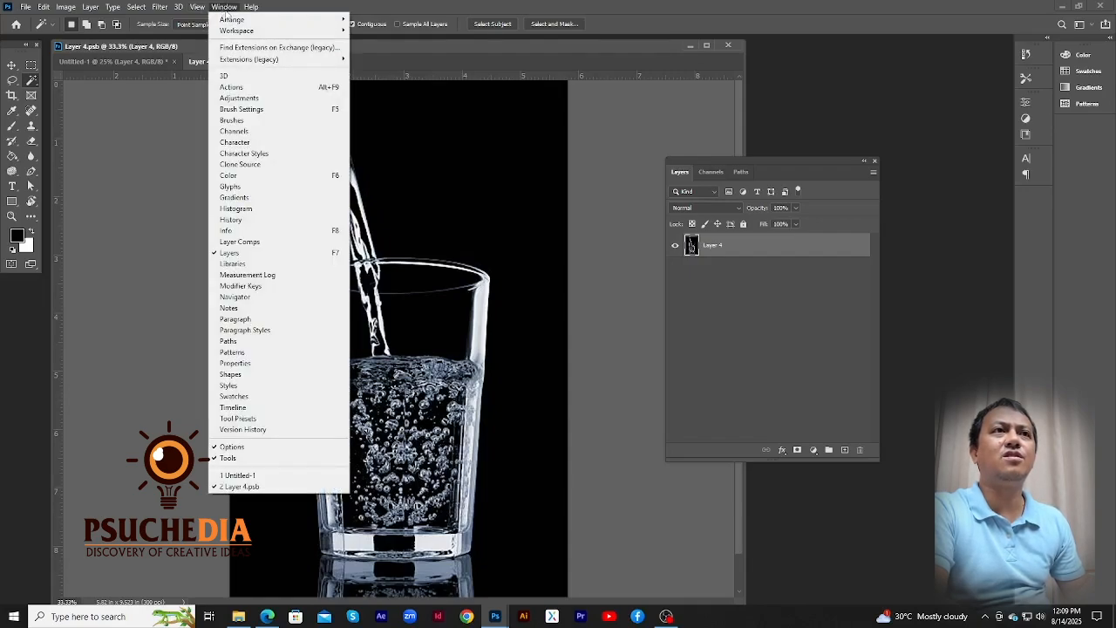
{"action": "left_click", "coordinate": [247, 136]}
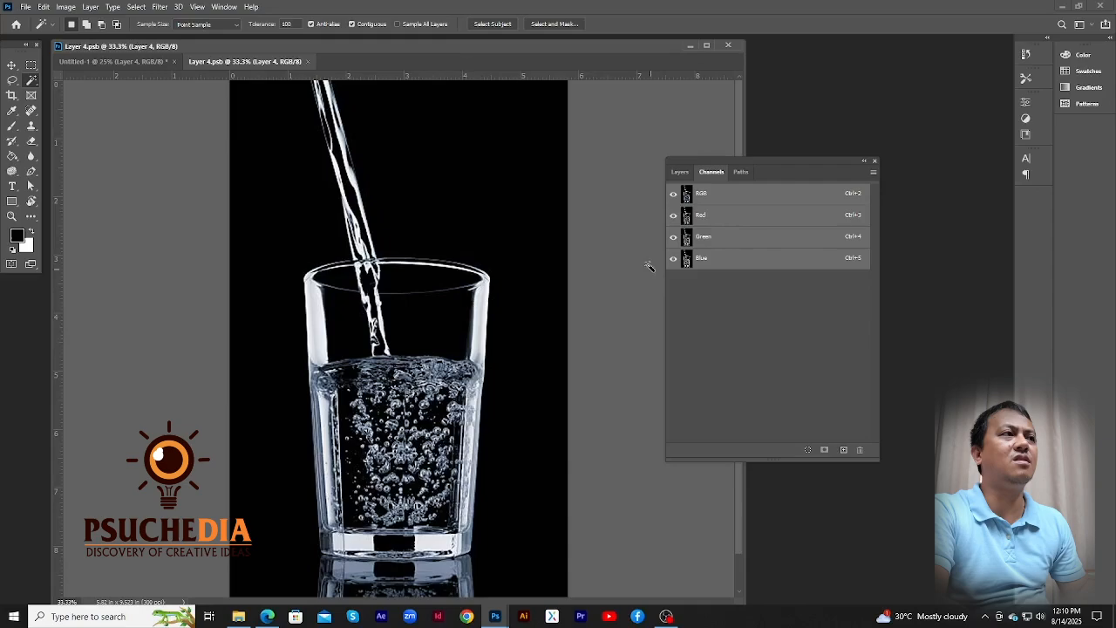
Load the Red channel as a selection and turn it into a Solid Color fill layer with R set to 255
{"action": "left_click", "coordinate": [734, 224]}
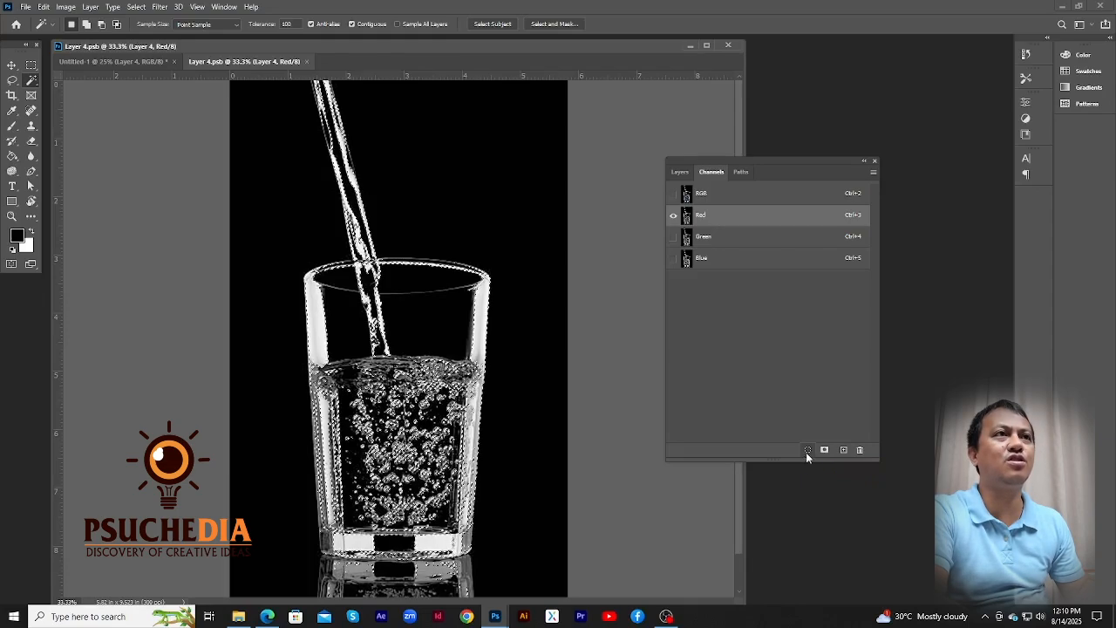
{"action": "left_click", "coordinate": [807, 450]}
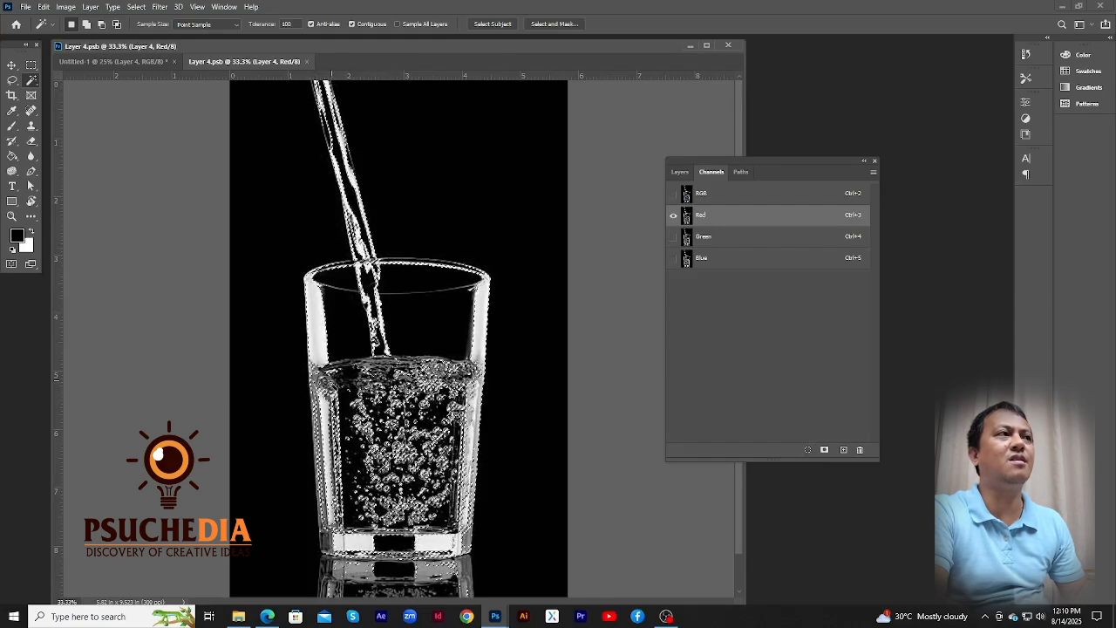
{"action": "left_click", "coordinate": [679, 172]}
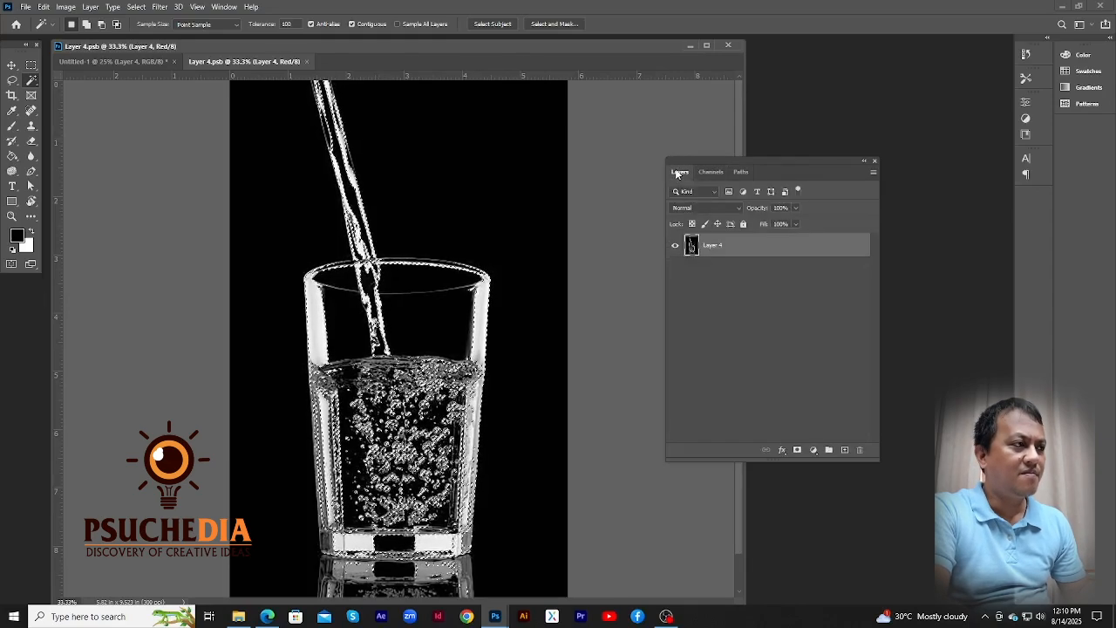
{"action": "left_click", "coordinate": [813, 450]}
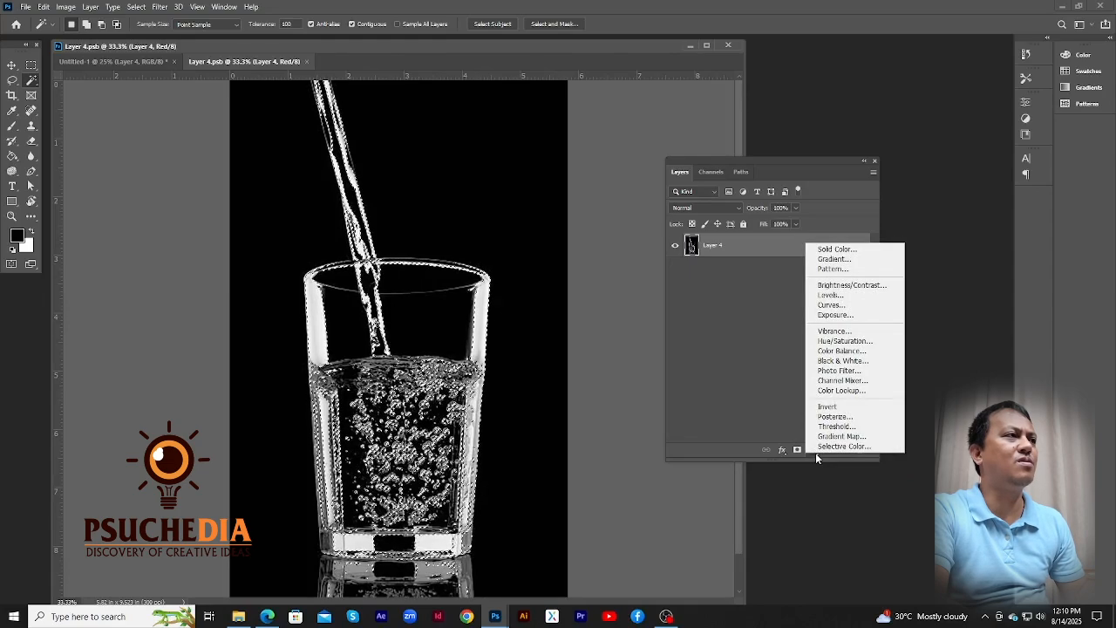
{"action": "left_click", "coordinate": [822, 252]}
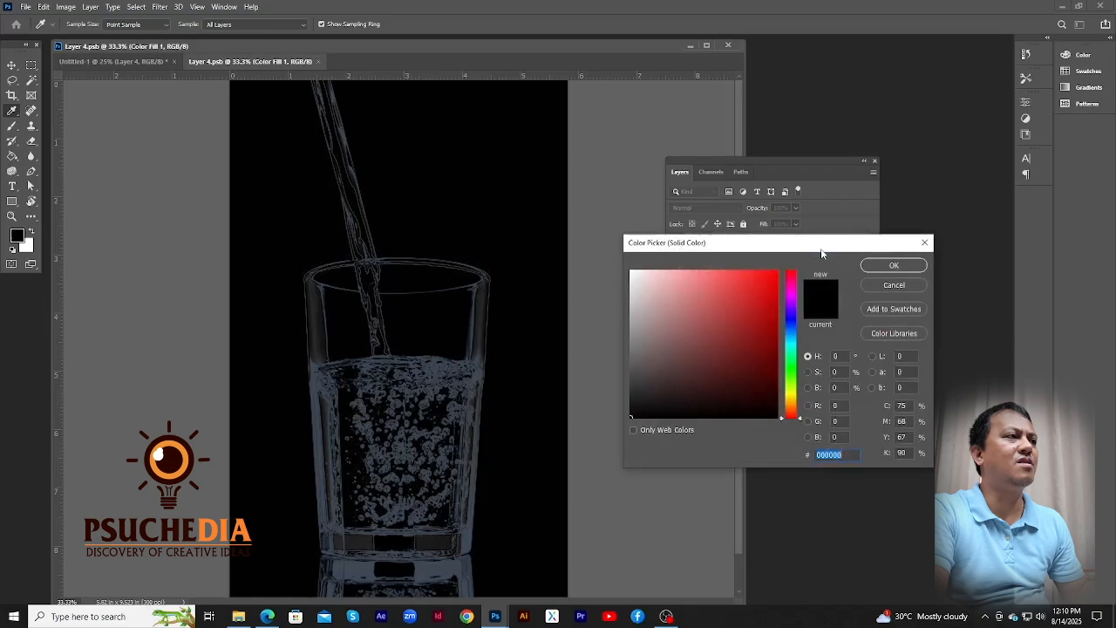
{"action": "left_click", "coordinate": [843, 409]}
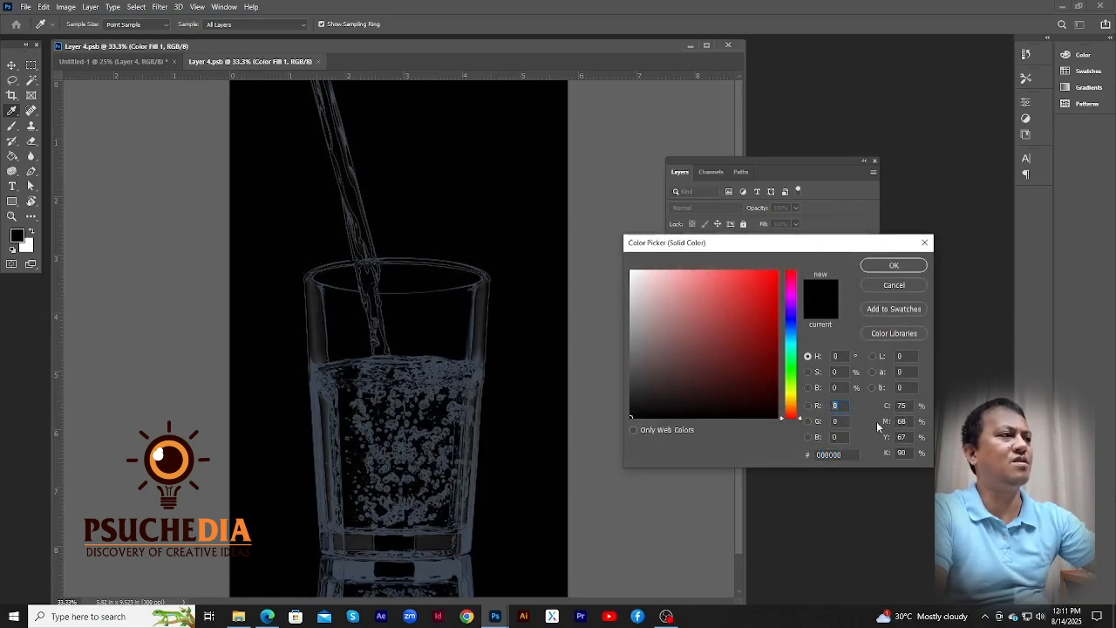
{"action": "type", "text": "255"}
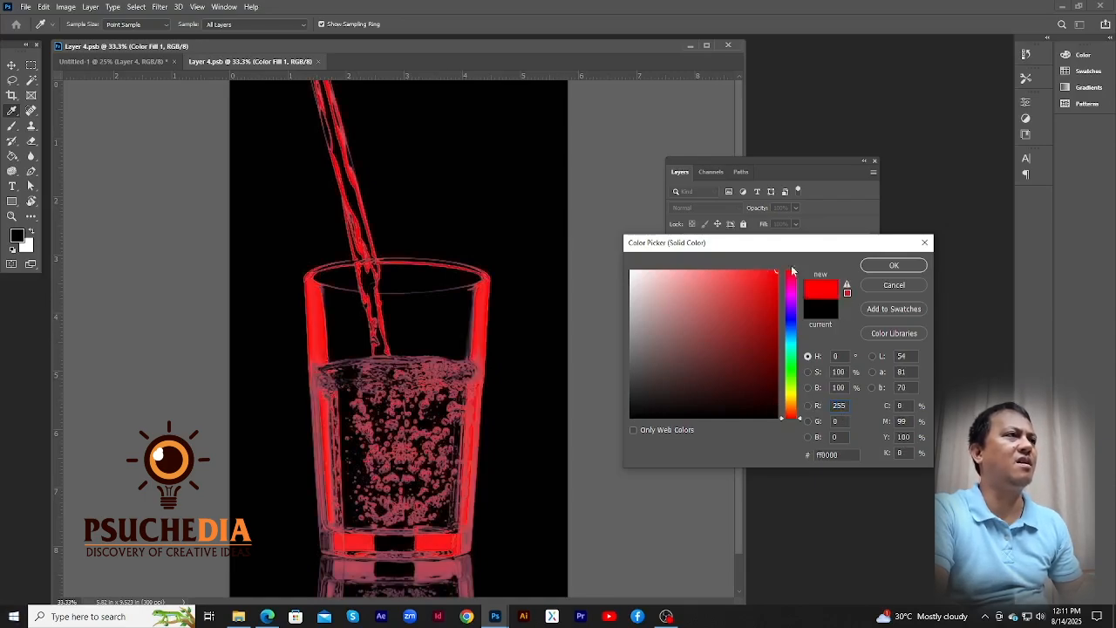
{"action": "left_click", "coordinate": [895, 265]}
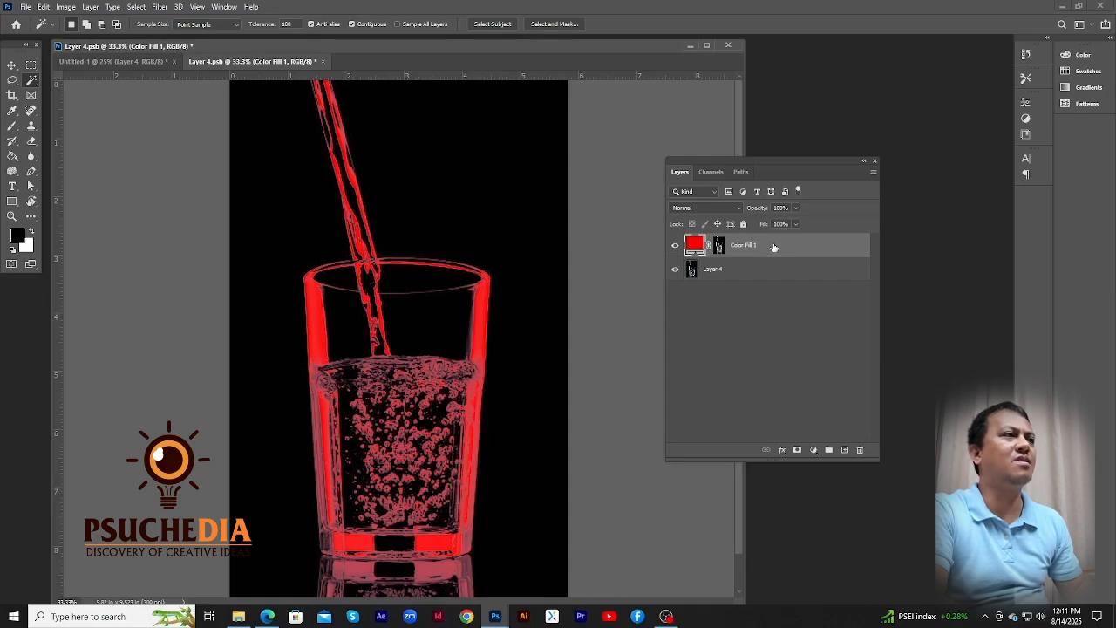
Try to load the Green channel of Layer 4 as a selection with the red fill layer visible
{"action": "left_click", "coordinate": [713, 273]}
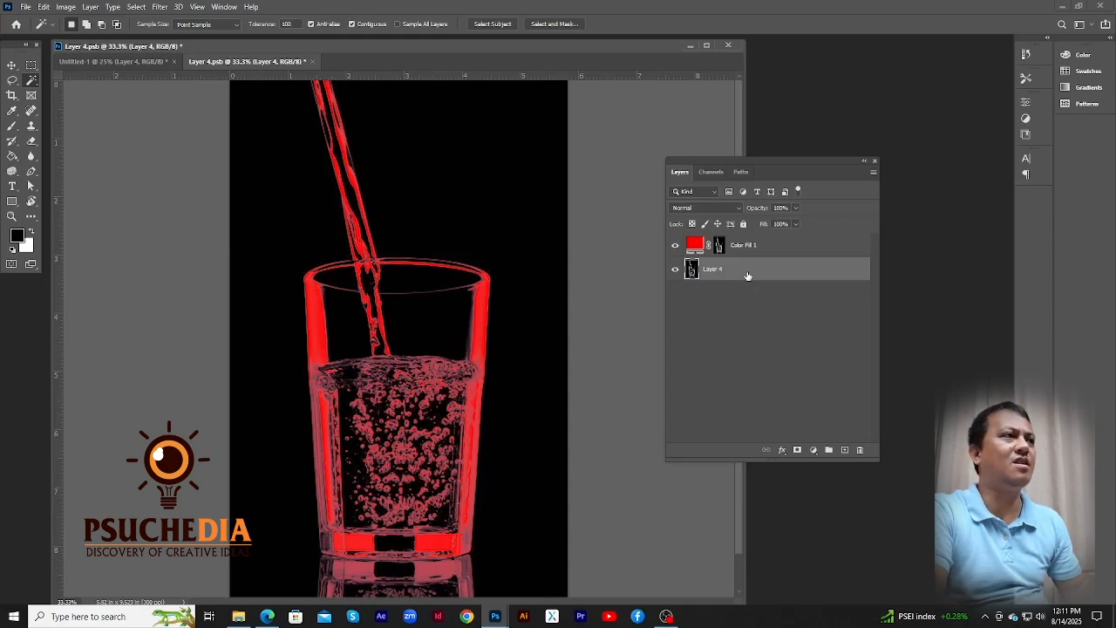
{"action": "left_click", "coordinate": [710, 172]}
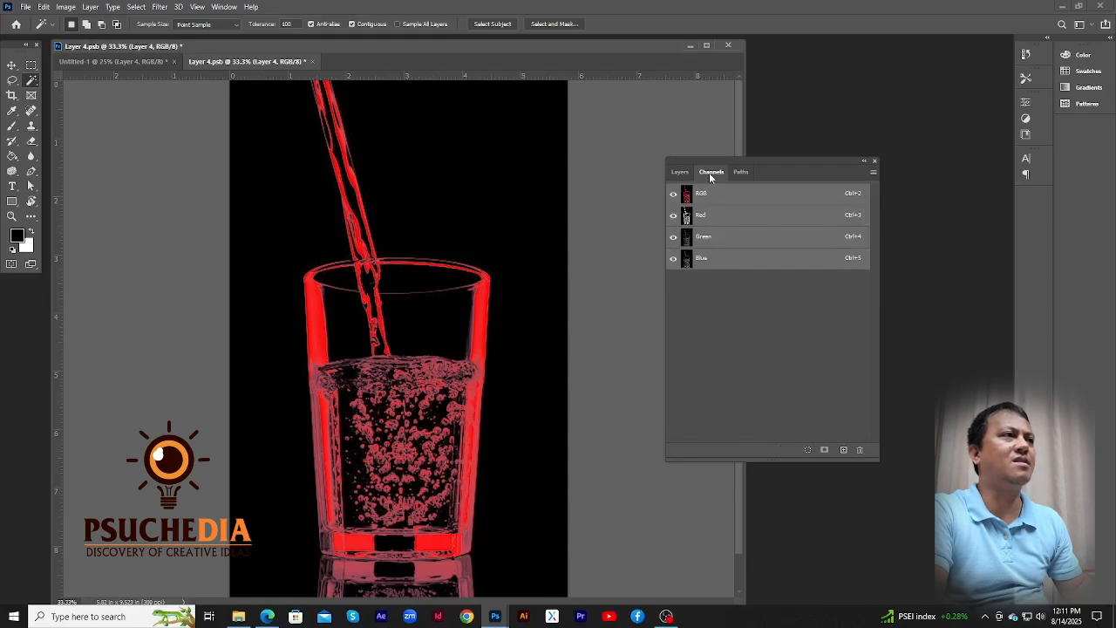
{"action": "left_click", "coordinate": [728, 241]}
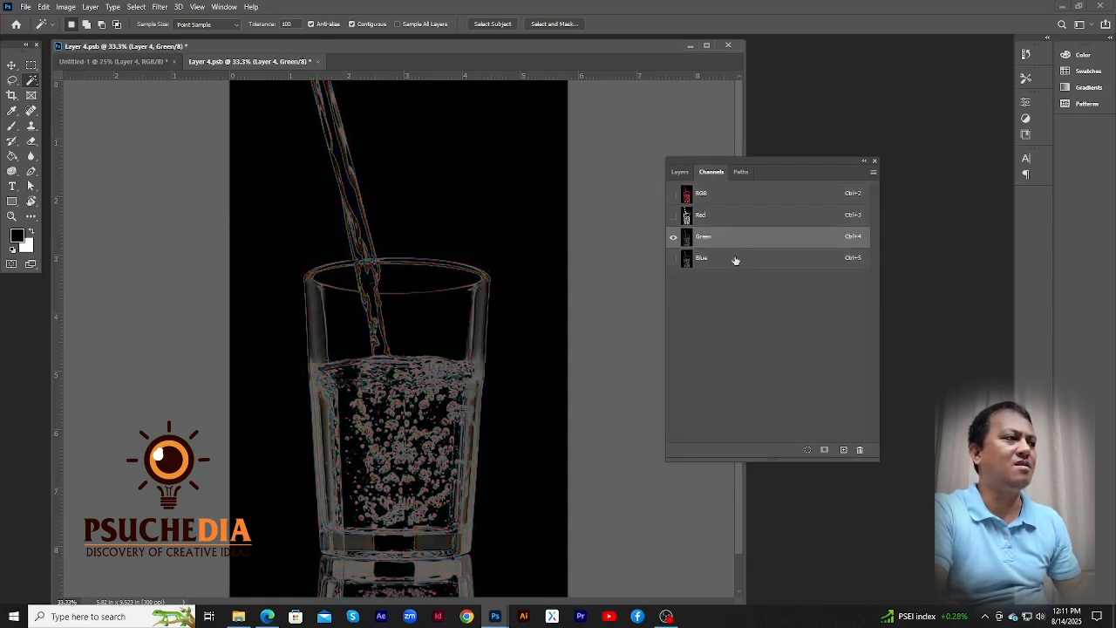
{"action": "left_click", "coordinate": [808, 451]}
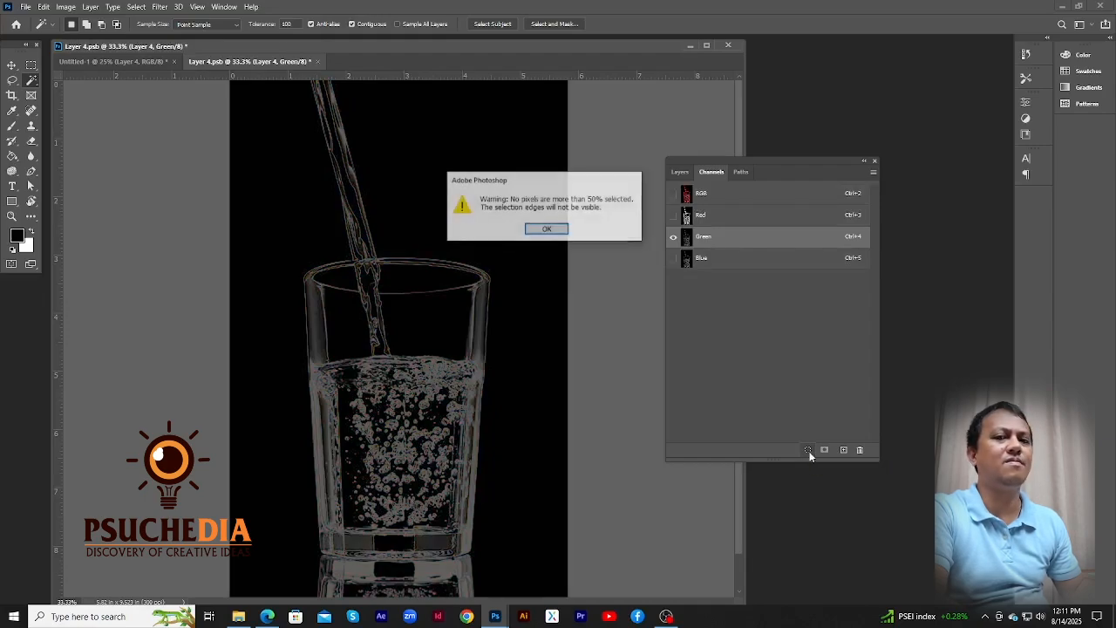
{"action": "left_click", "coordinate": [544, 232]}
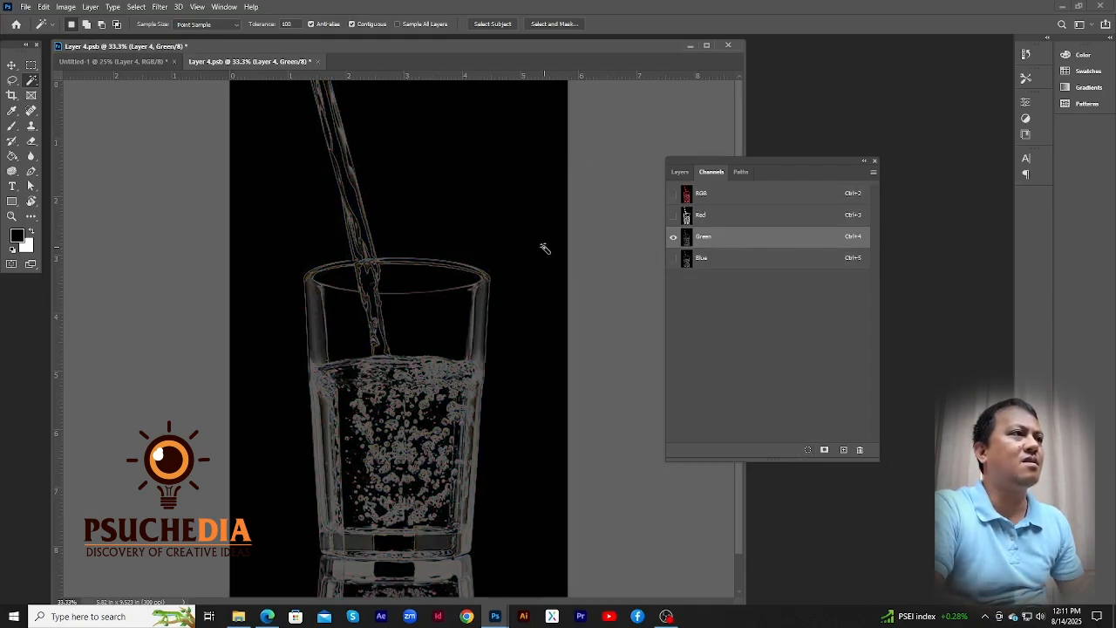
Compare the Green channel with the red fill layer hidden and shown, and retry loading it as a selection
{"action": "key", "text": "F7"}
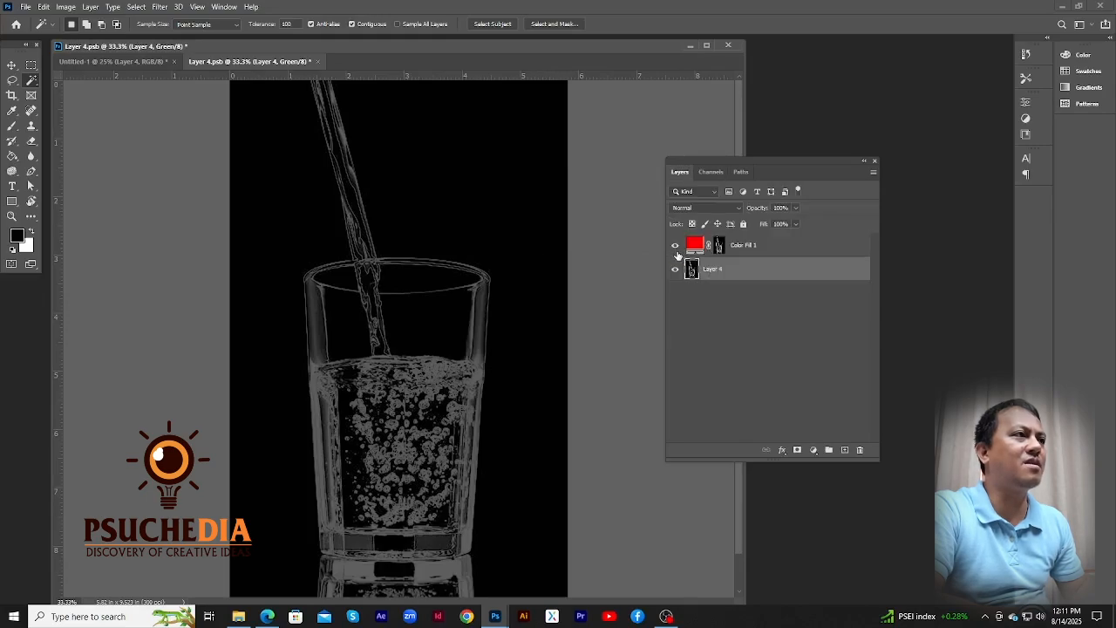
{"action": "left_click", "coordinate": [676, 250]}
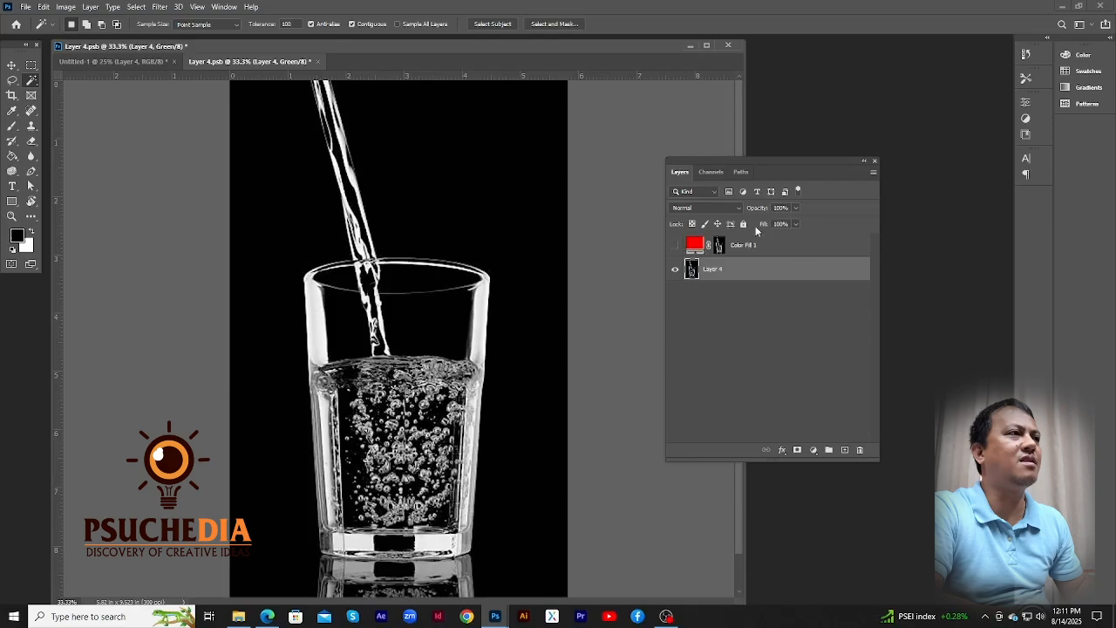
{"action": "left_click", "coordinate": [675, 249]}
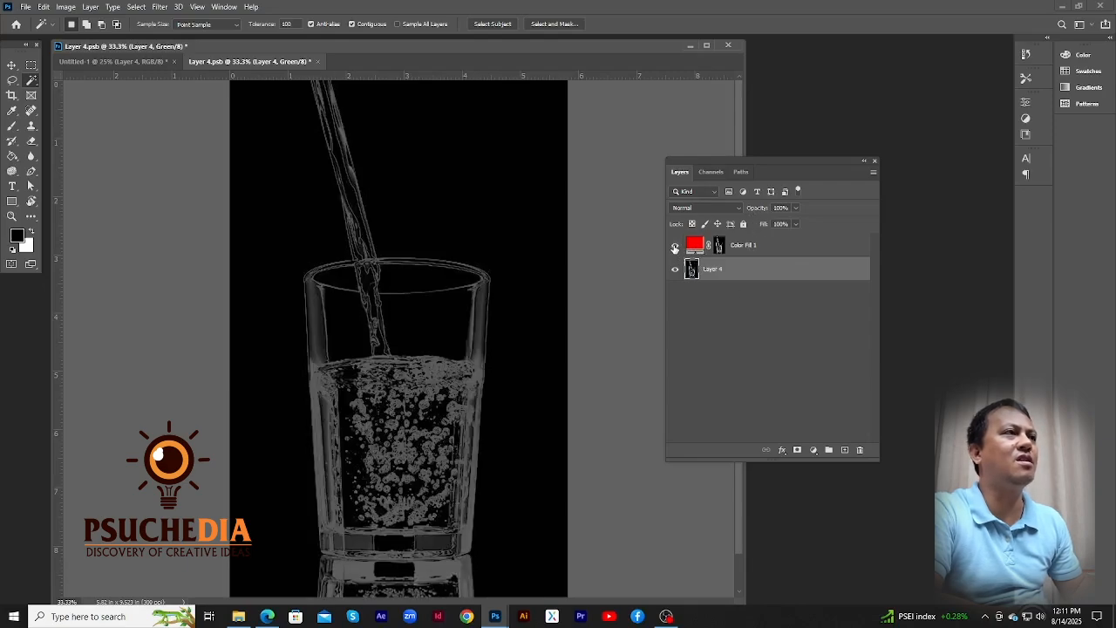
{"action": "left_click", "coordinate": [707, 171]}
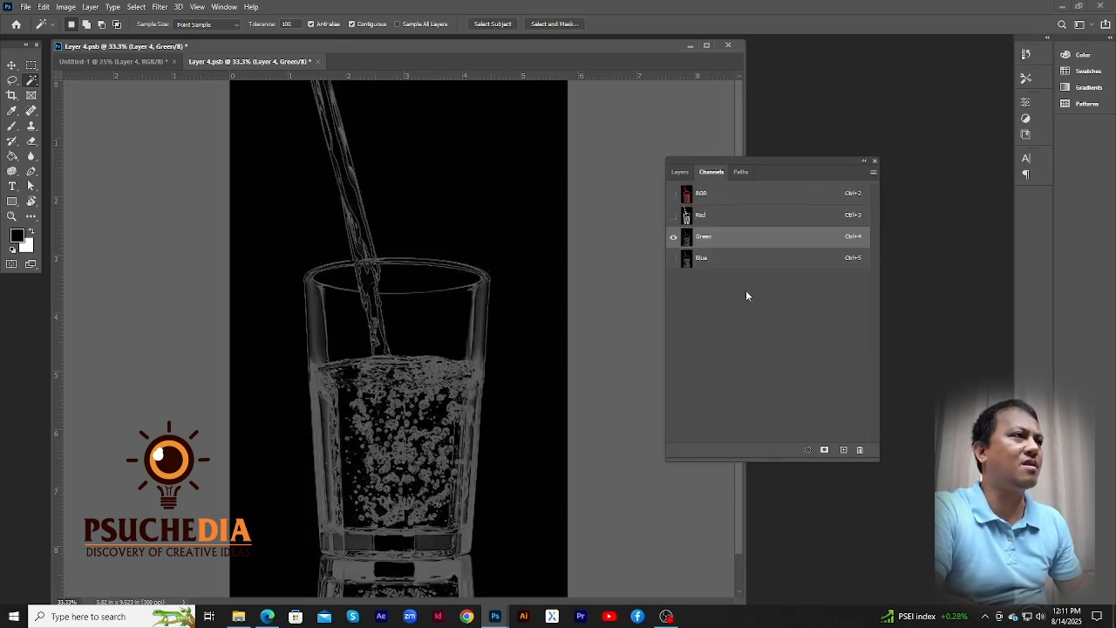
{"action": "left_click", "coordinate": [808, 450]}
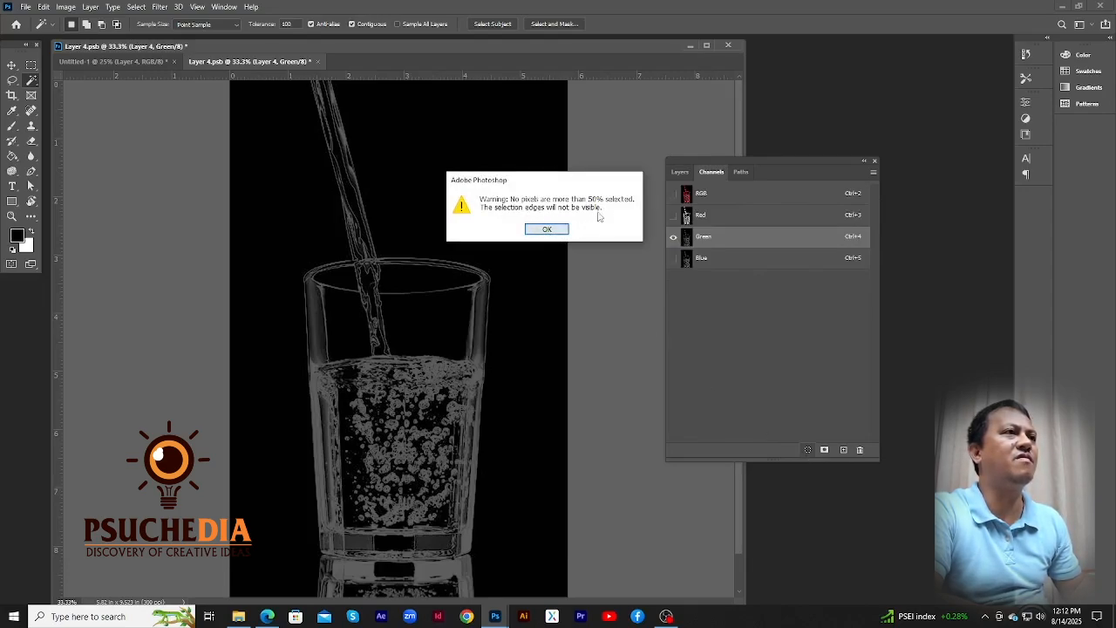
{"action": "left_click", "coordinate": [558, 234]}
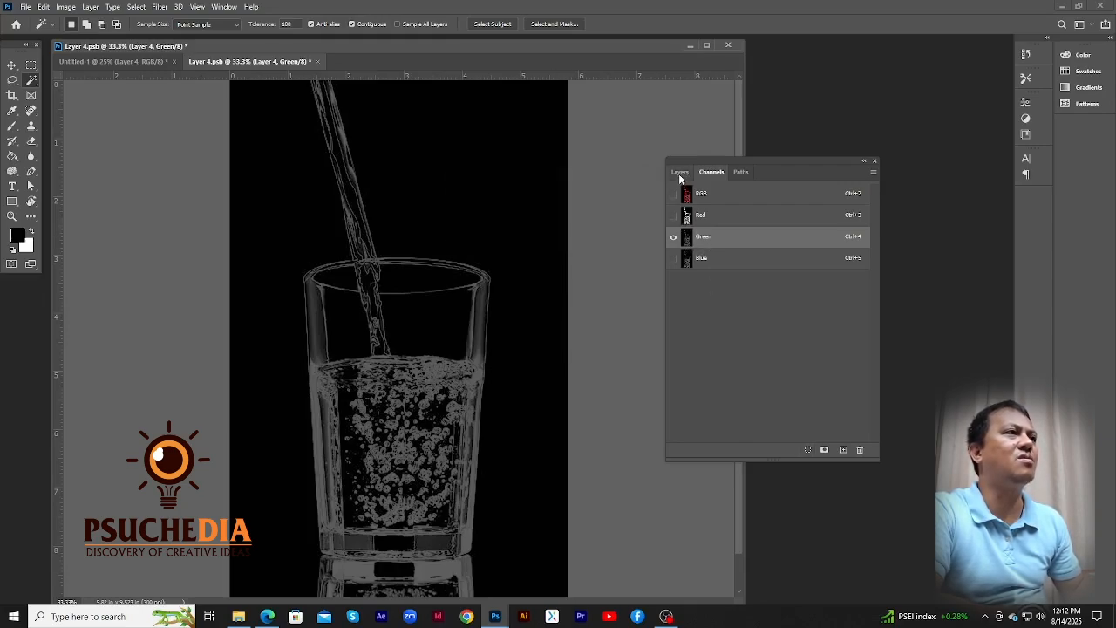
Hide the red fill layer and load the Green channel of Layer 4 as a selection
{"action": "left_click", "coordinate": [679, 171]}
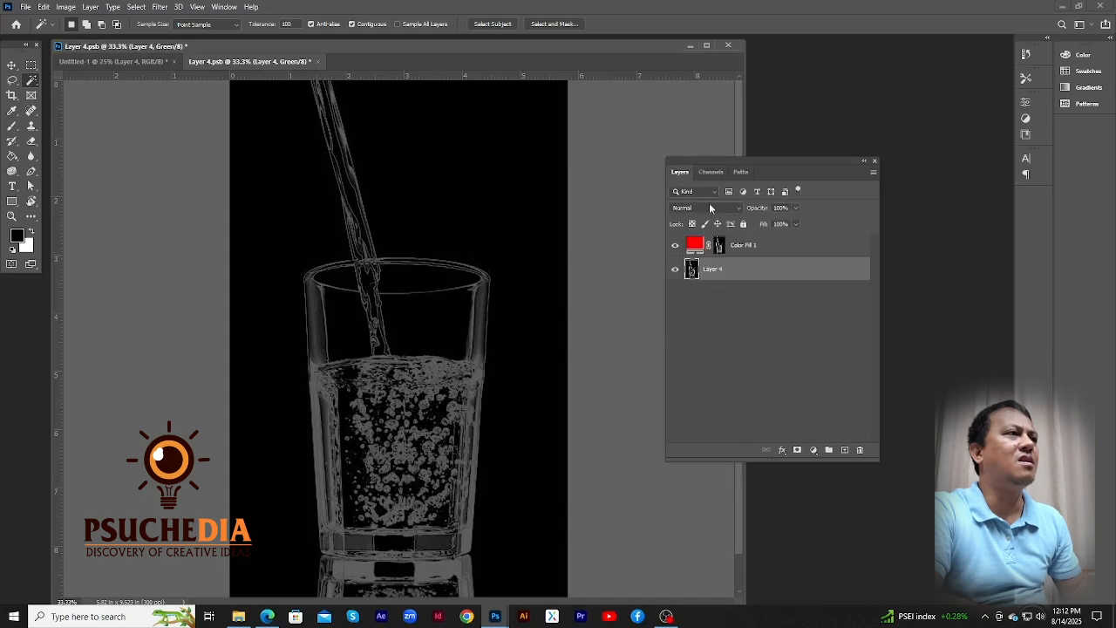
{"action": "left_click", "coordinate": [675, 249]}
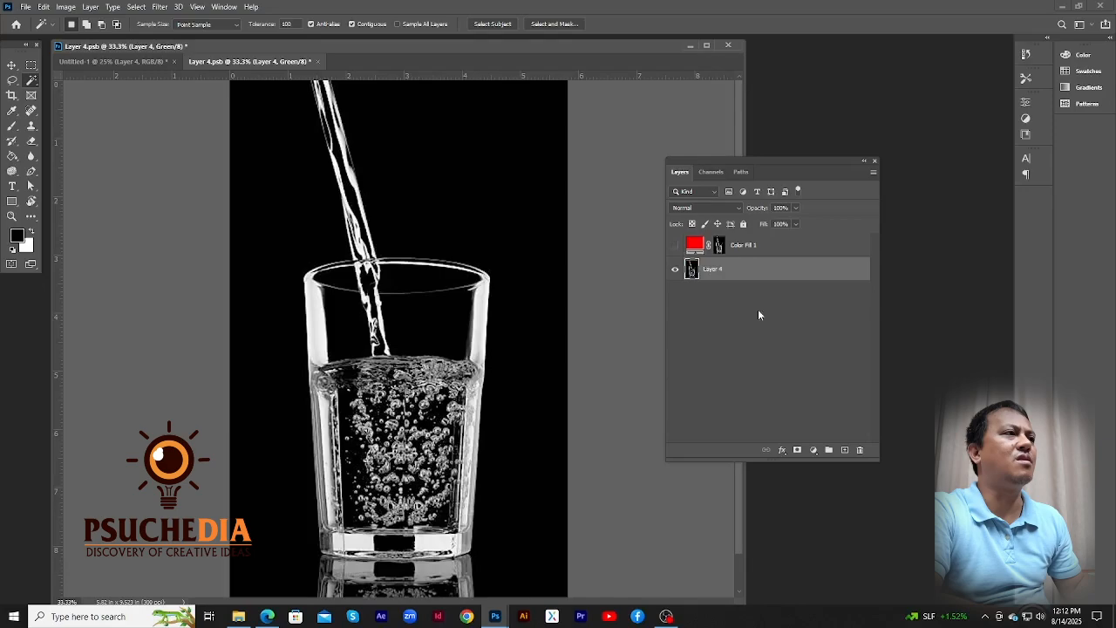
{"action": "left_click", "coordinate": [728, 269]}
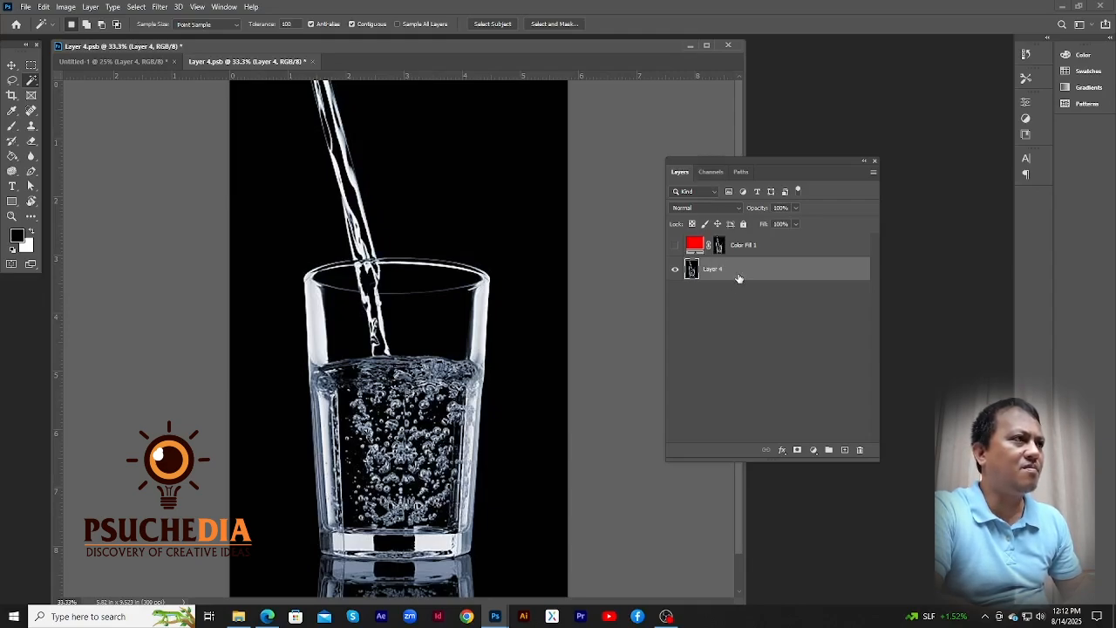
{"action": "left_click", "coordinate": [710, 171]}
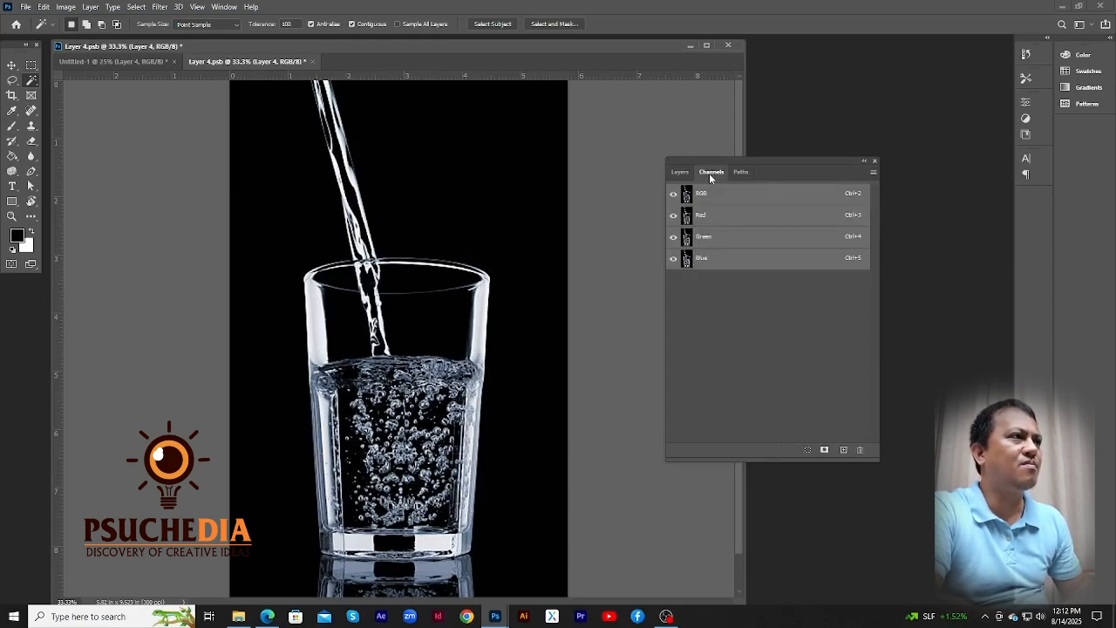
{"action": "left_click", "coordinate": [718, 241]}
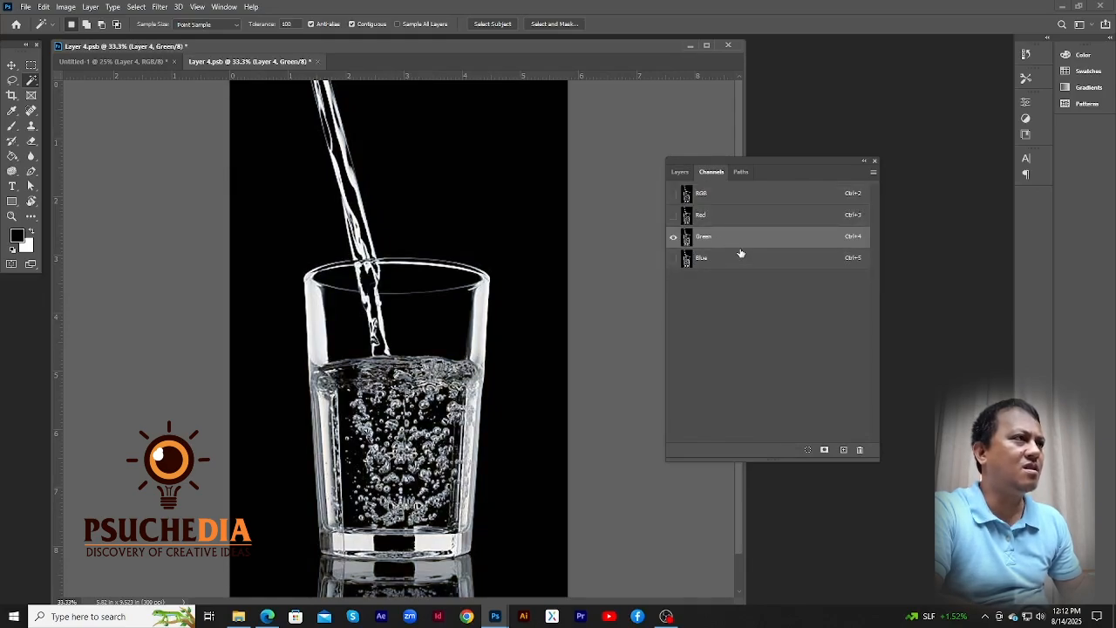
{"action": "left_click", "coordinate": [808, 450]}
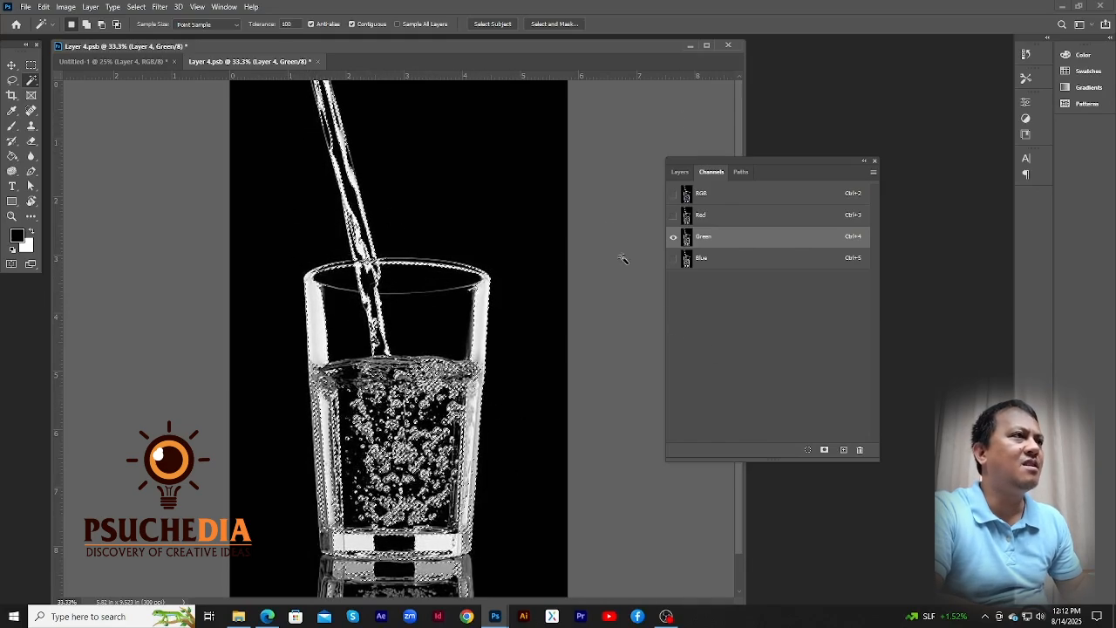
Add a Solid Color fill layer from the green channel selection with G set to 255
{"action": "left_click", "coordinate": [681, 171]}
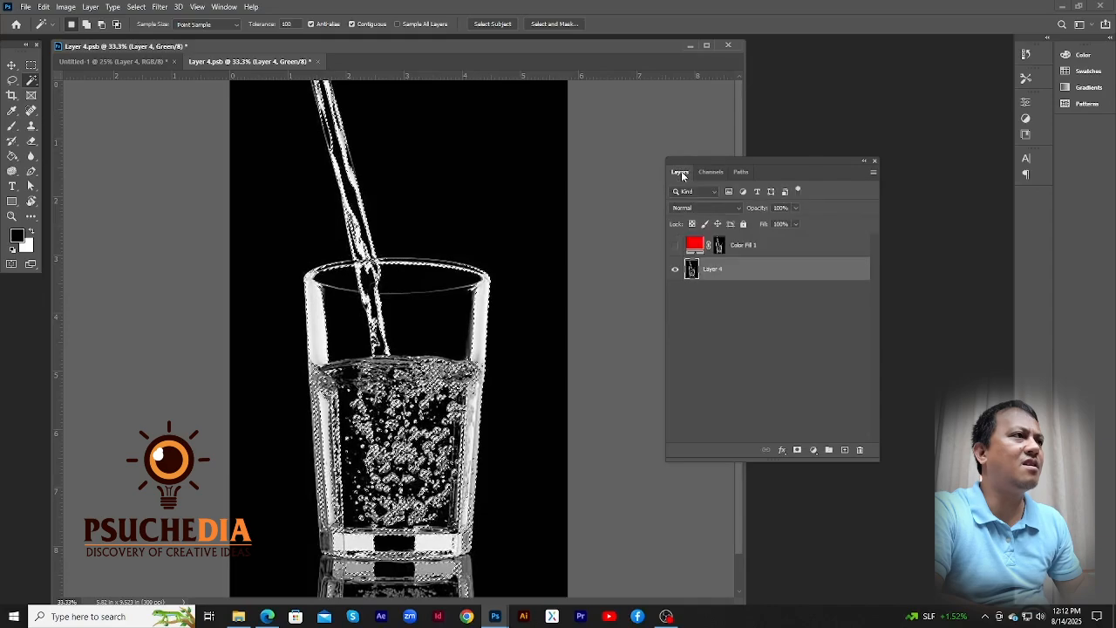
{"action": "left_click", "coordinate": [814, 451]}
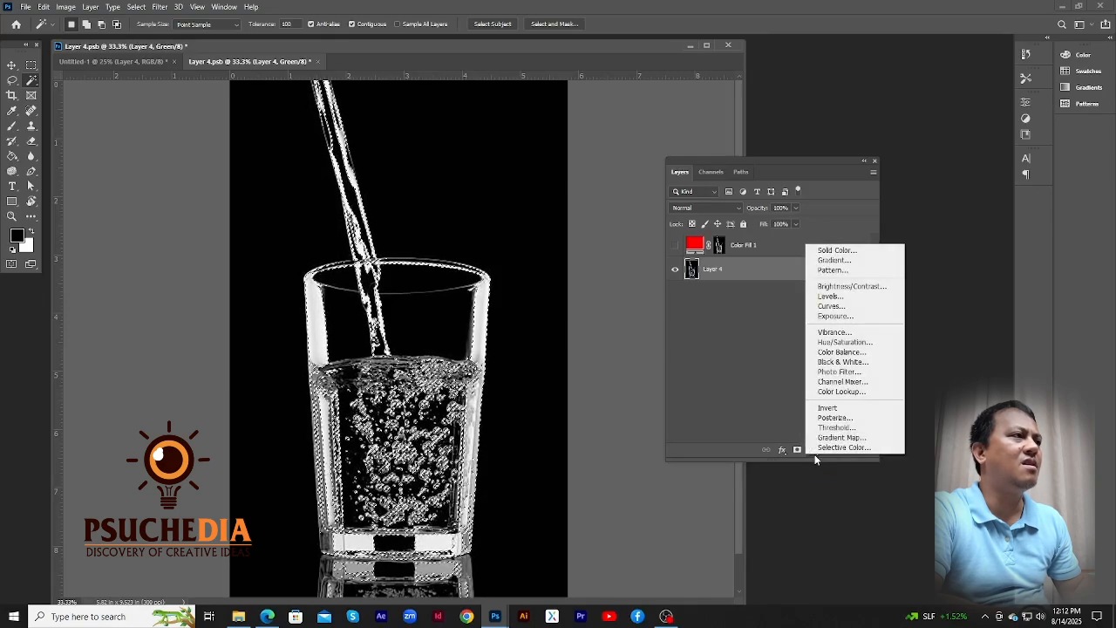
{"action": "left_click", "coordinate": [844, 251]}
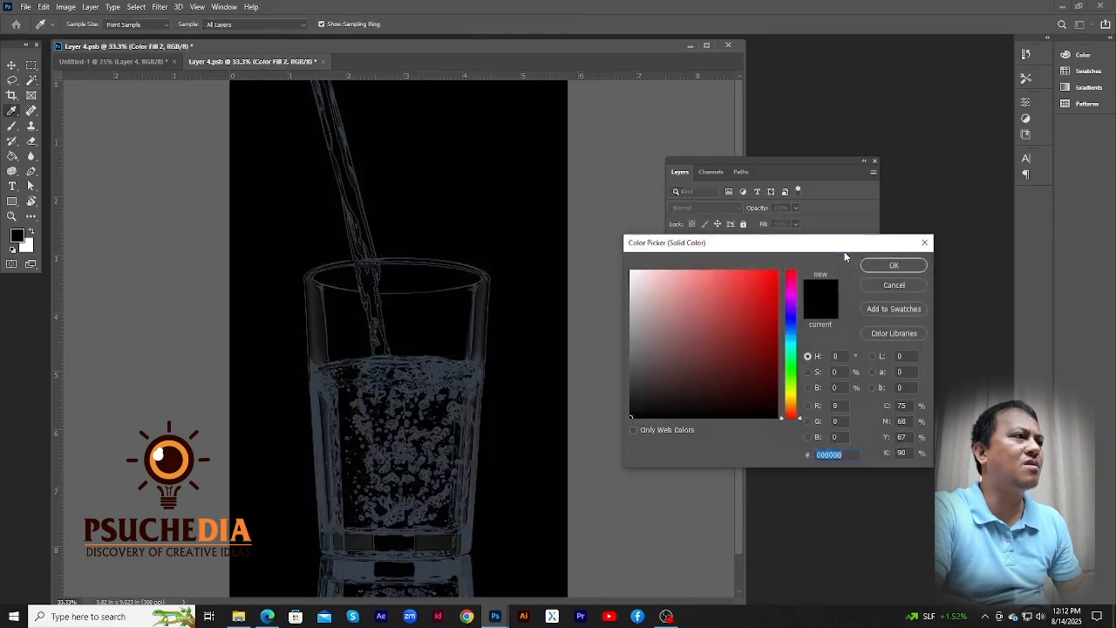
{"action": "left_click", "coordinate": [832, 421]}
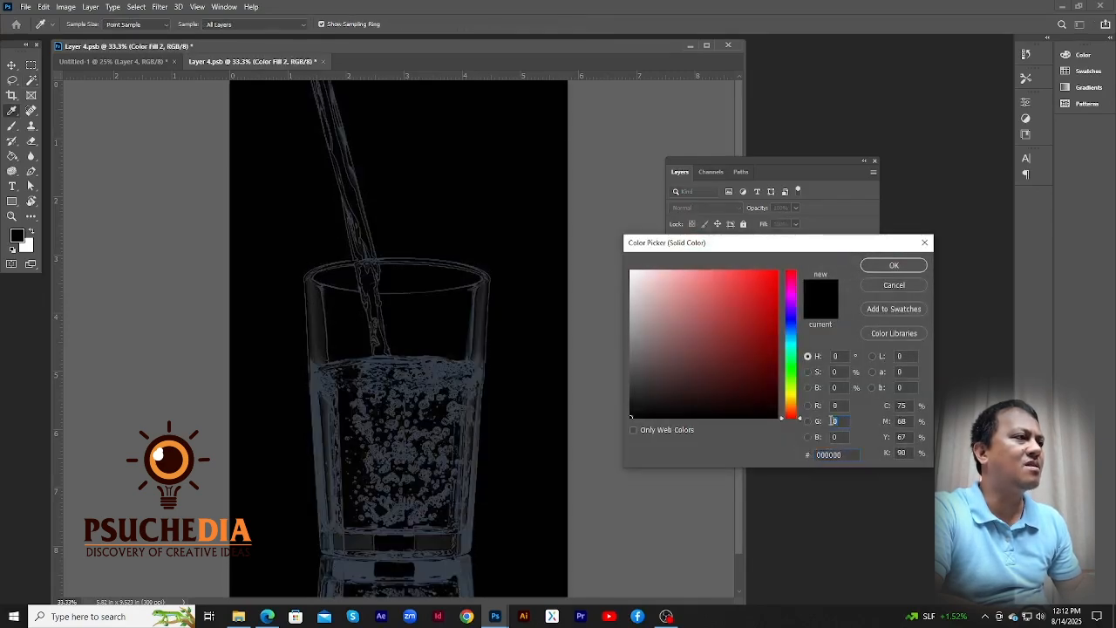
{"action": "type", "text": "255"}
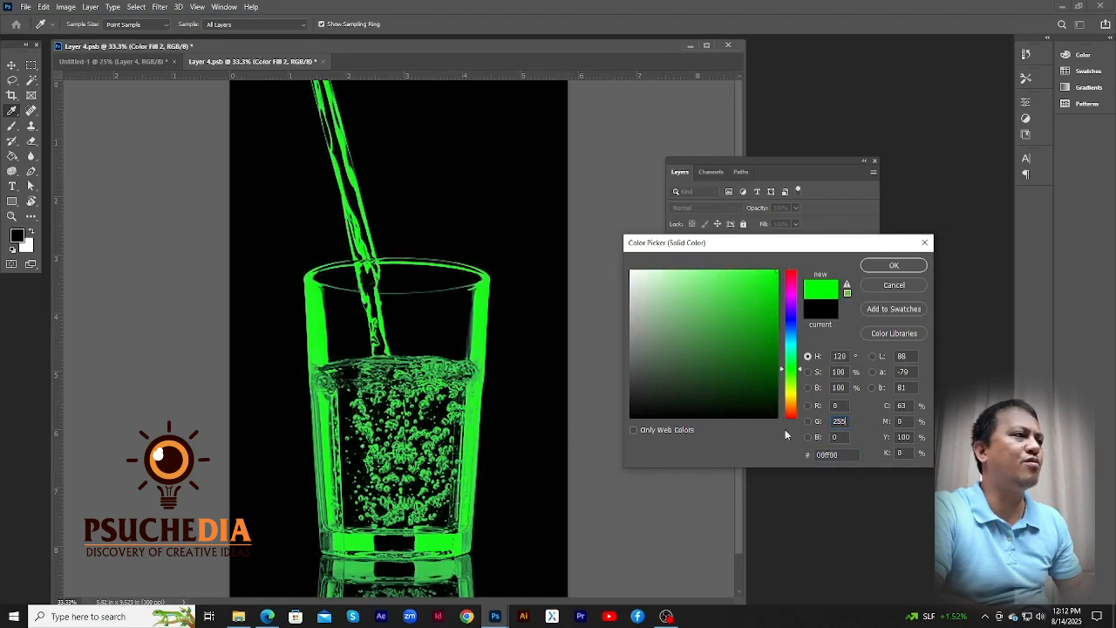
{"action": "left_click", "coordinate": [893, 266]}
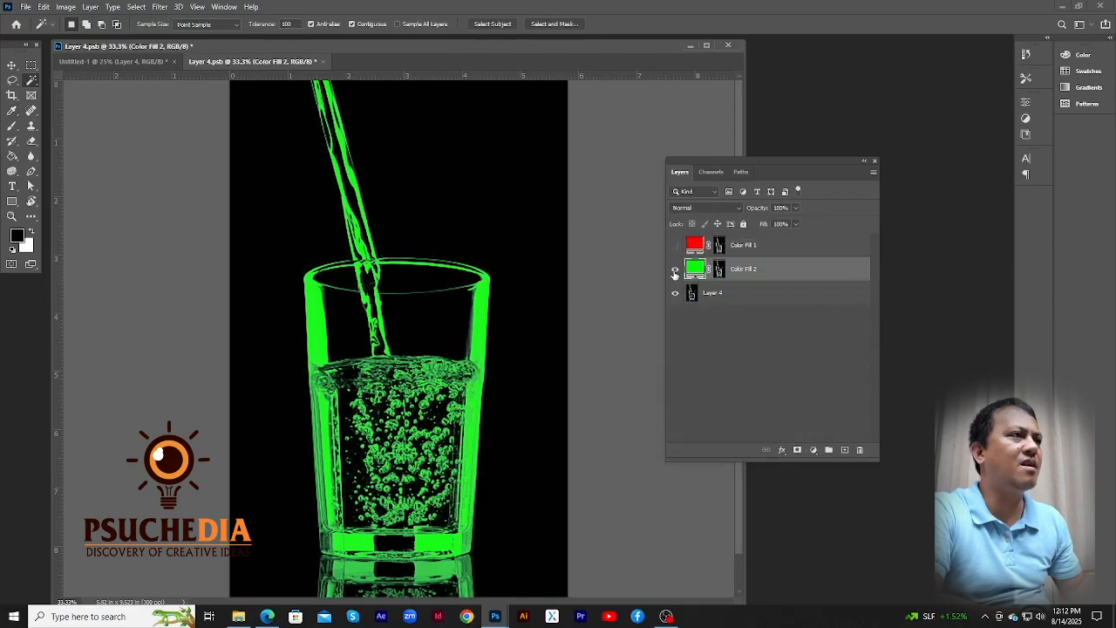
Hide the green fill layer and load the Blue channel of Layer 4 as a selection
{"action": "left_click", "coordinate": [674, 272]}
{"action": "left_click", "coordinate": [728, 297]}
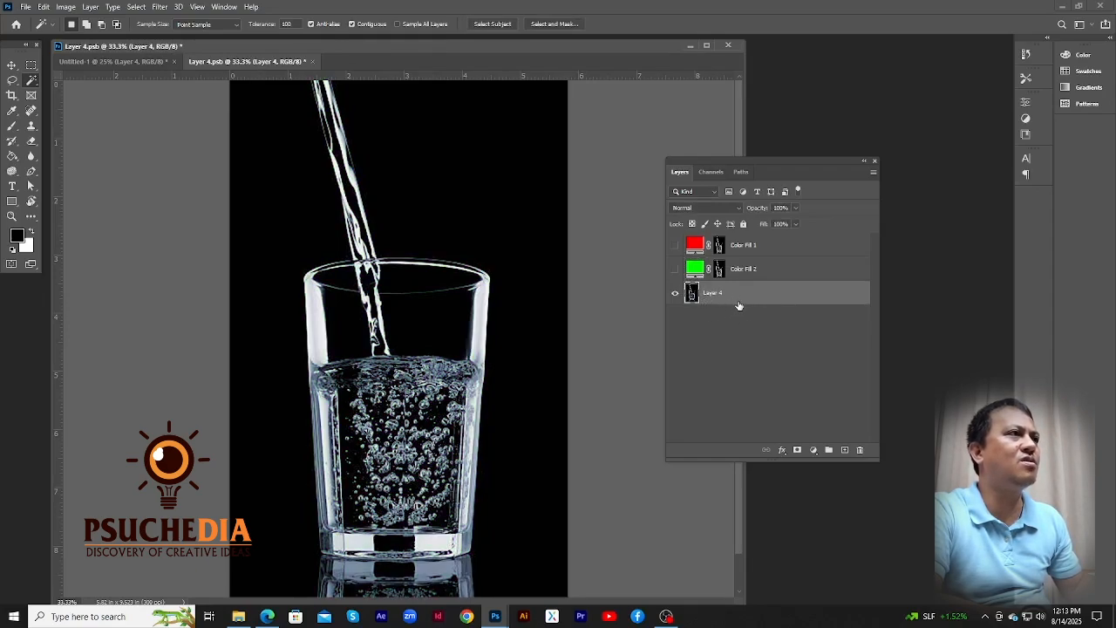
{"action": "left_click", "coordinate": [710, 172]}
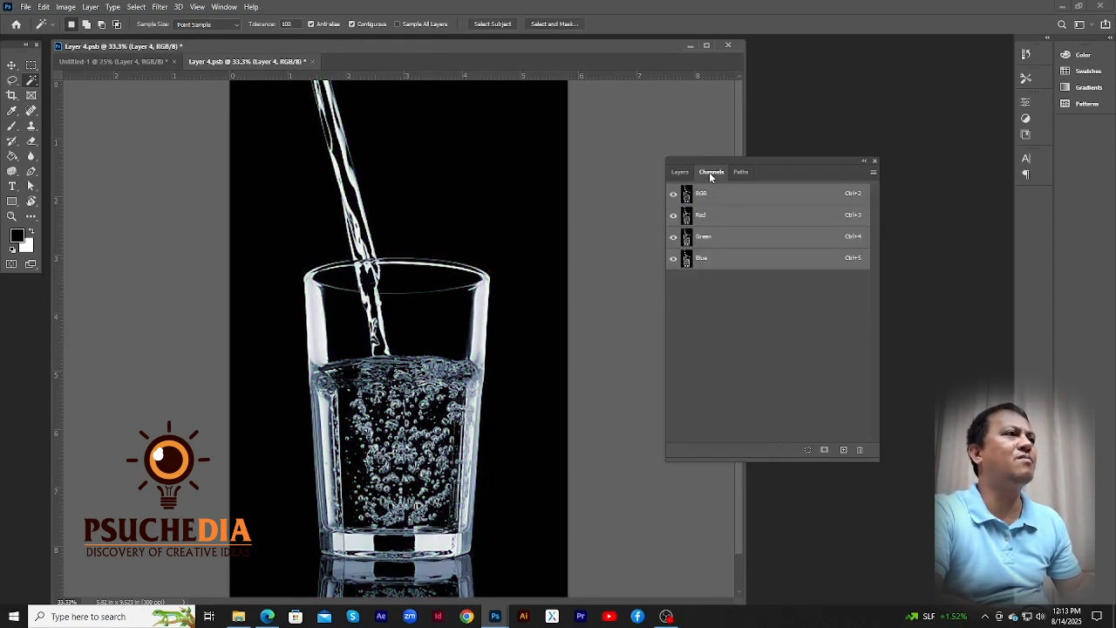
{"action": "left_click", "coordinate": [719, 264]}
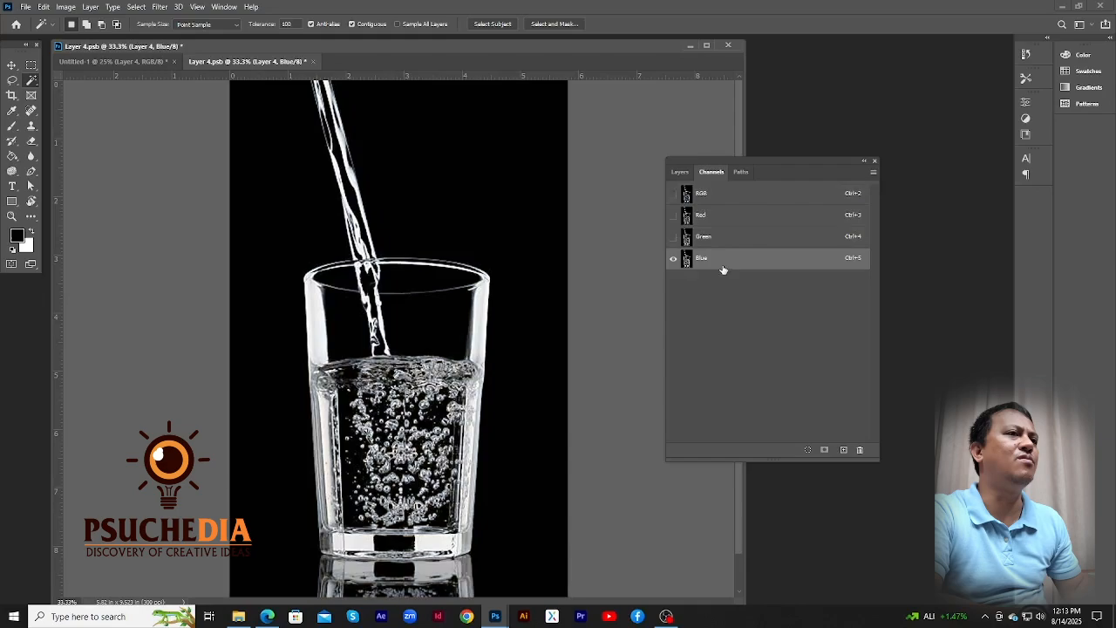
{"action": "left_click", "coordinate": [807, 450]}
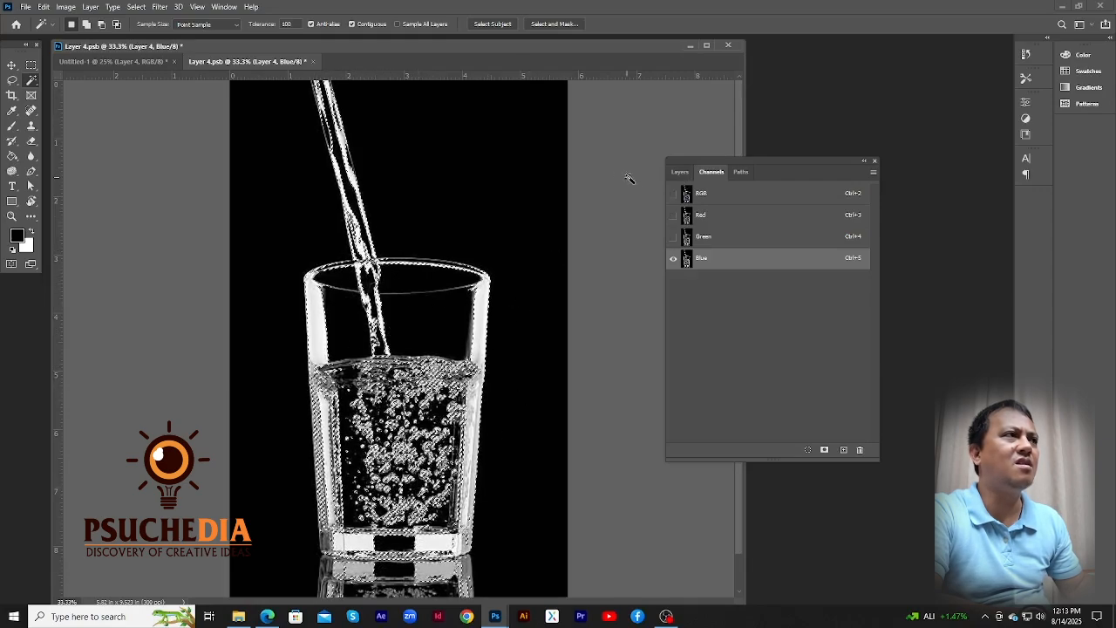
Add a Solid Color fill layer from the blue channel selection with B set to 255
{"action": "left_click", "coordinate": [679, 172]}
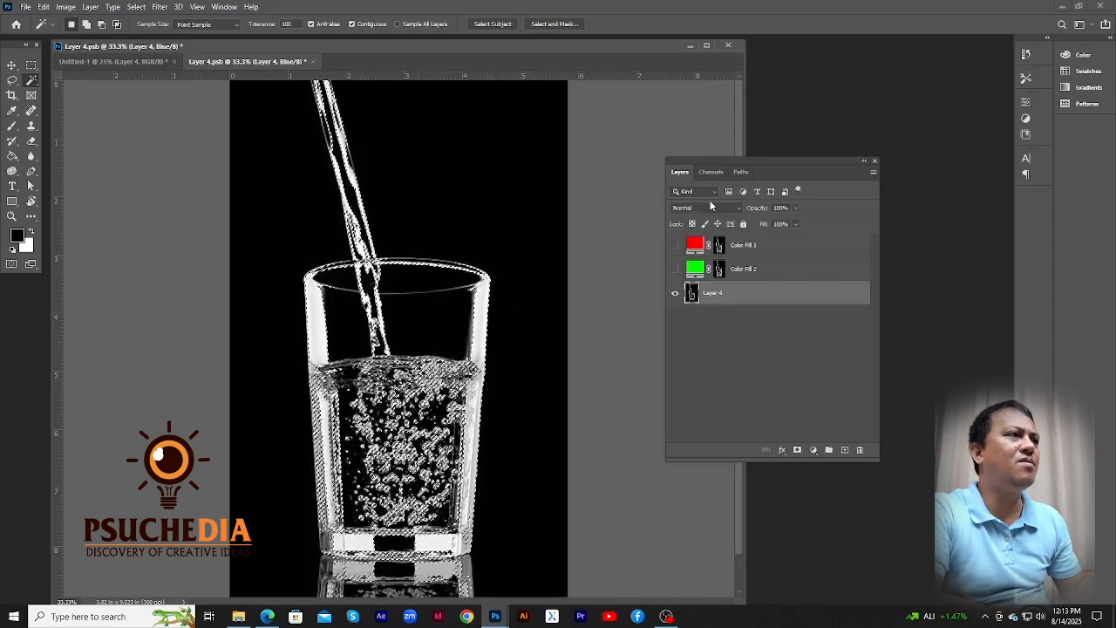
{"action": "left_click", "coordinate": [813, 450]}
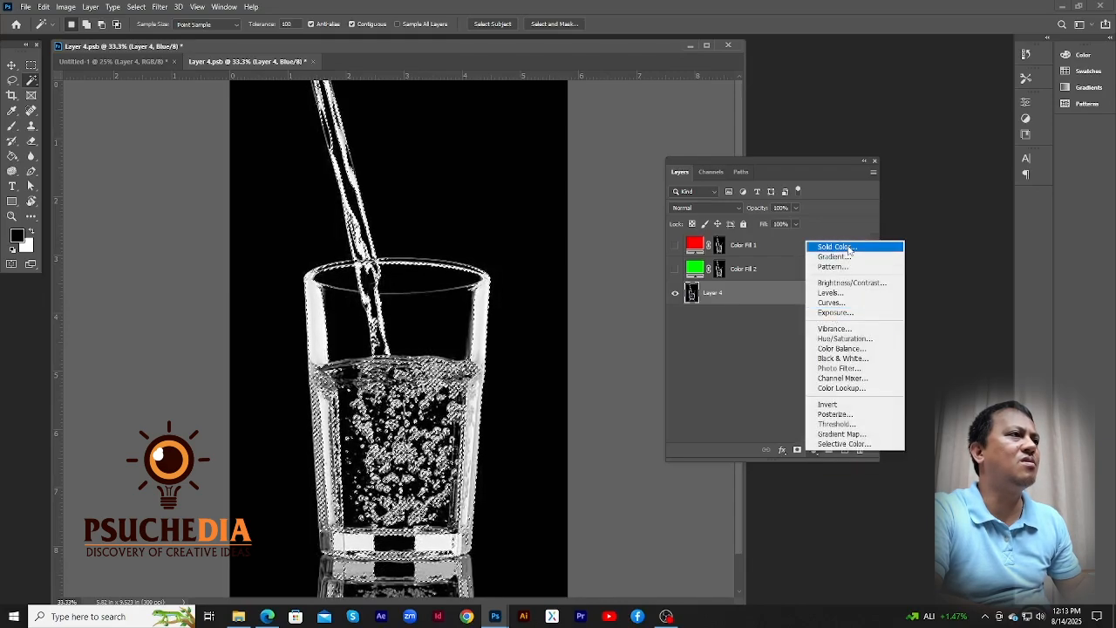
{"action": "left_click", "coordinate": [850, 249]}
{"action": "left_click", "coordinate": [829, 437]}
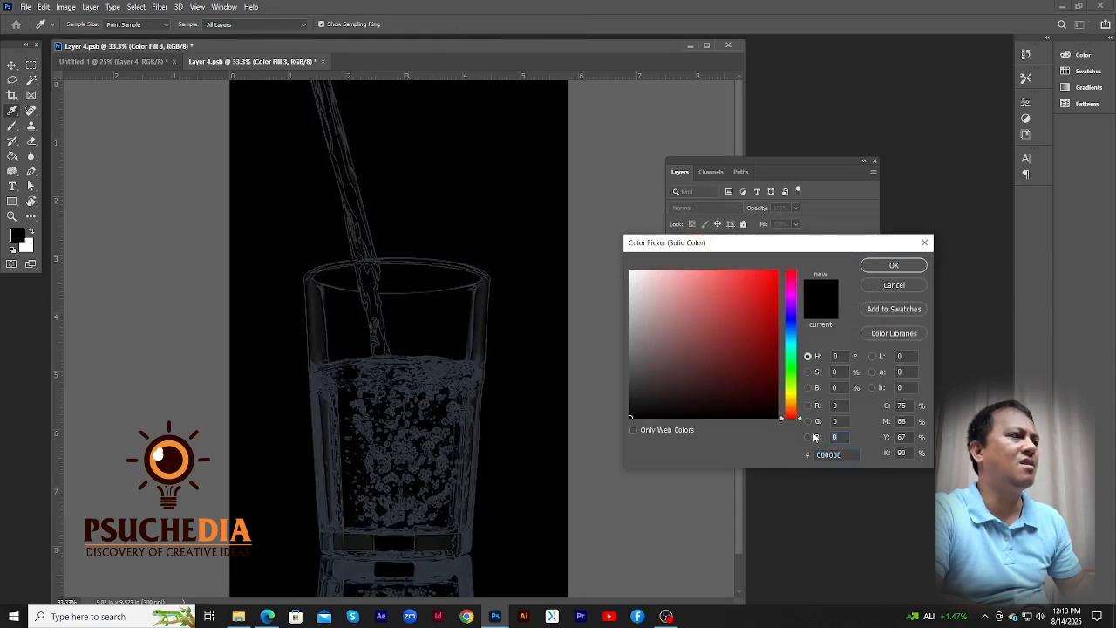
{"action": "type", "text": "2"}
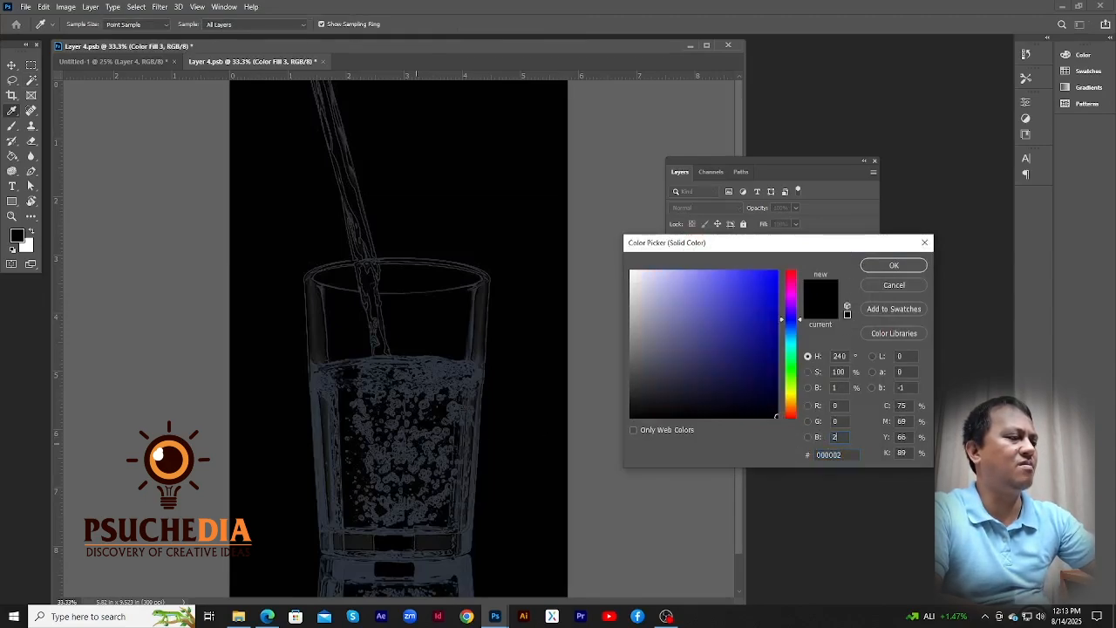
{"action": "type", "text": "55"}
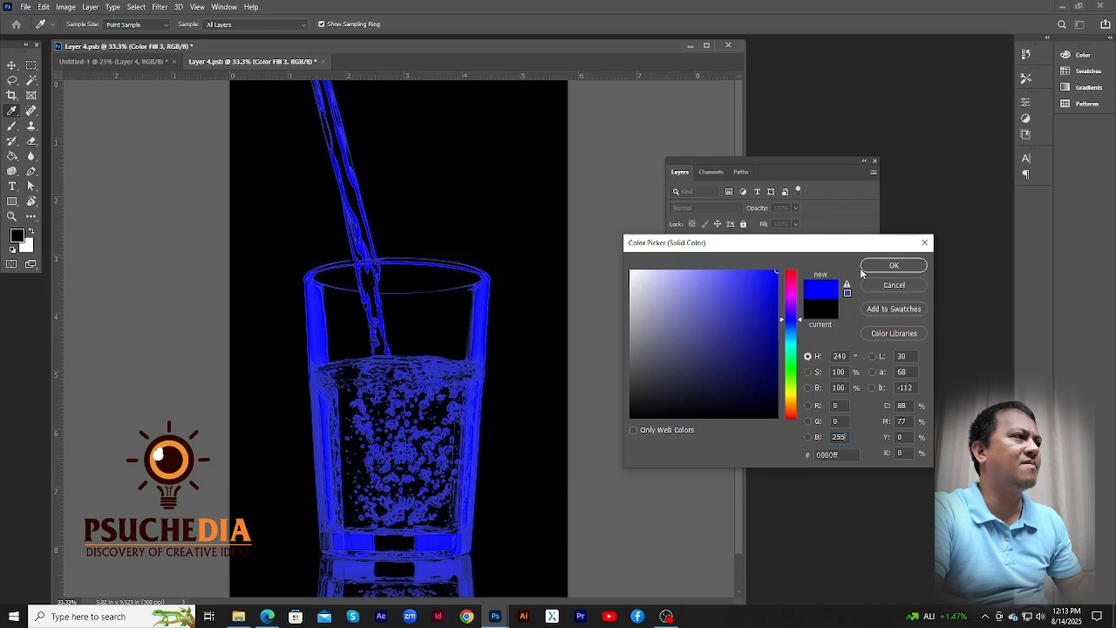
{"action": "left_click", "coordinate": [872, 266]}
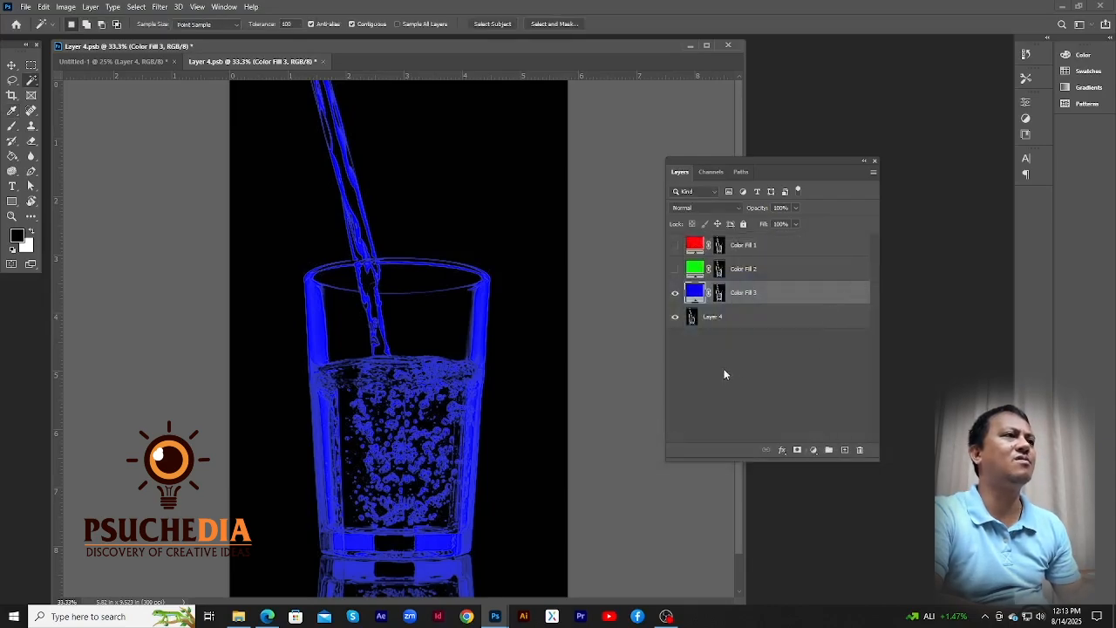
Hide Layer 4 and show the green and red fill layers together with the blue one
{"action": "left_click", "coordinate": [675, 317]}
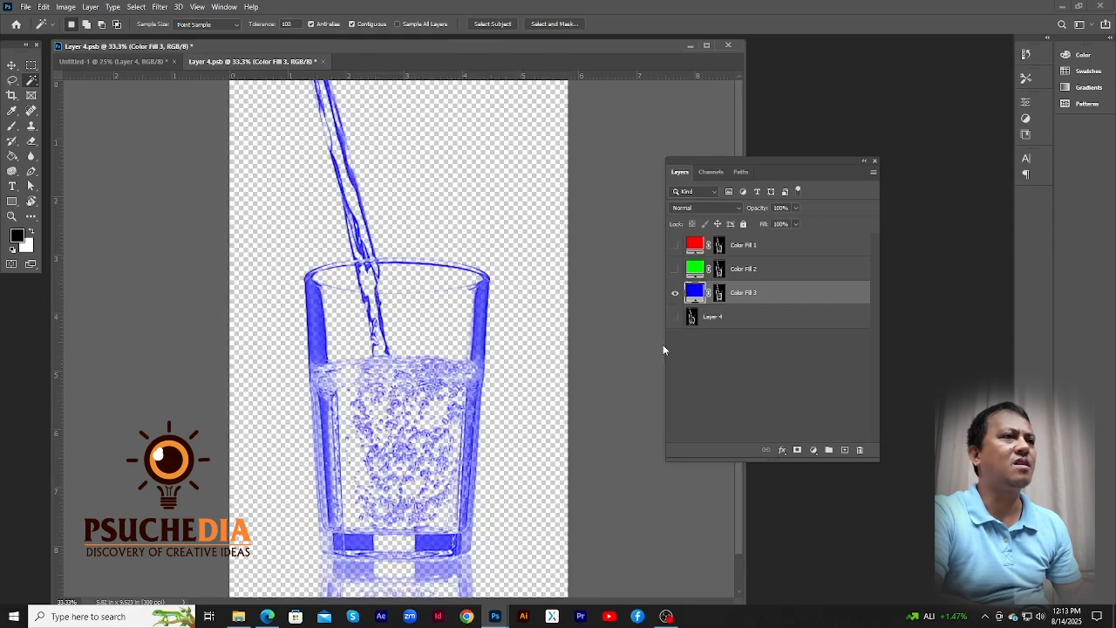
{"action": "left_click", "coordinate": [675, 270]}
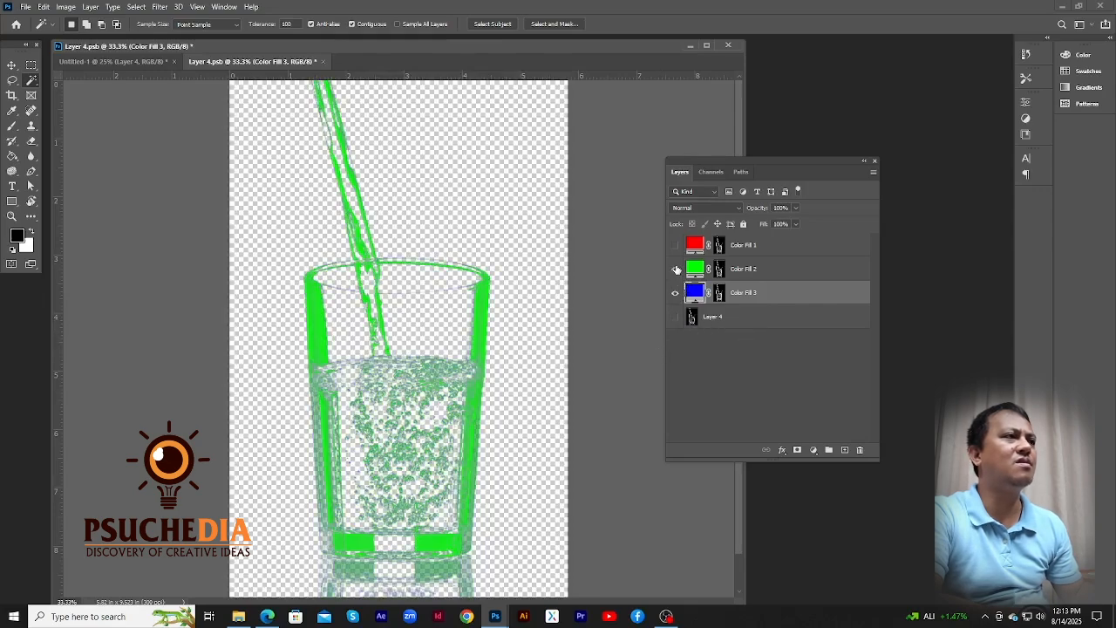
{"action": "left_click", "coordinate": [676, 246]}
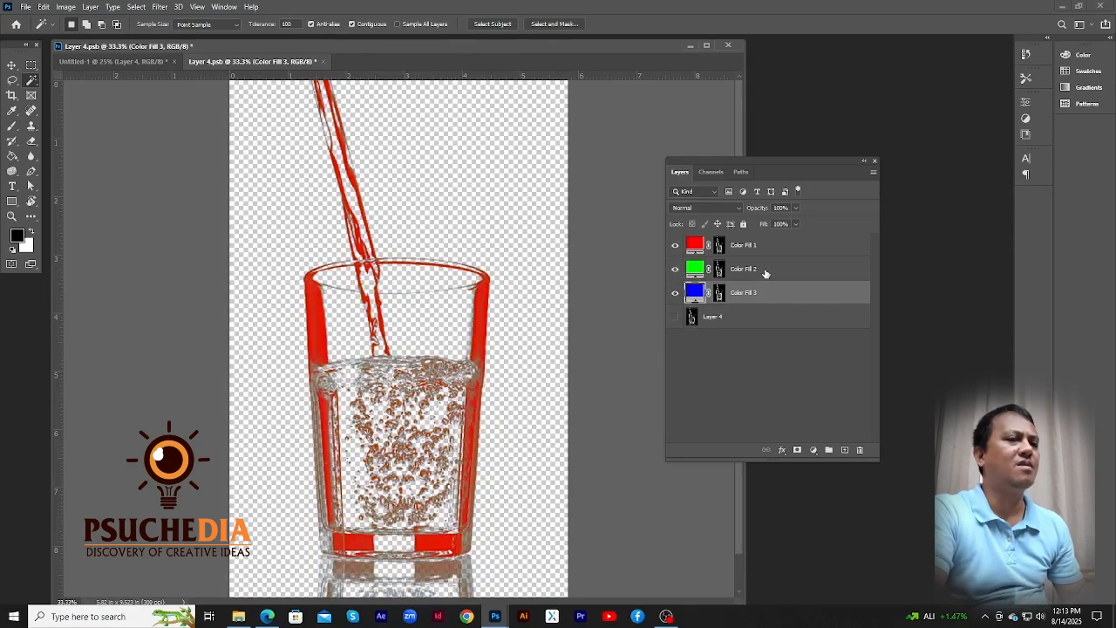
Set the blend mode of the red, green and blue fill layers to Screen and save Layer 4.psb
{"action": "left_click", "coordinate": [746, 275], "text": "shift"}
{"action": "left_click", "coordinate": [749, 248], "text": "shift"}
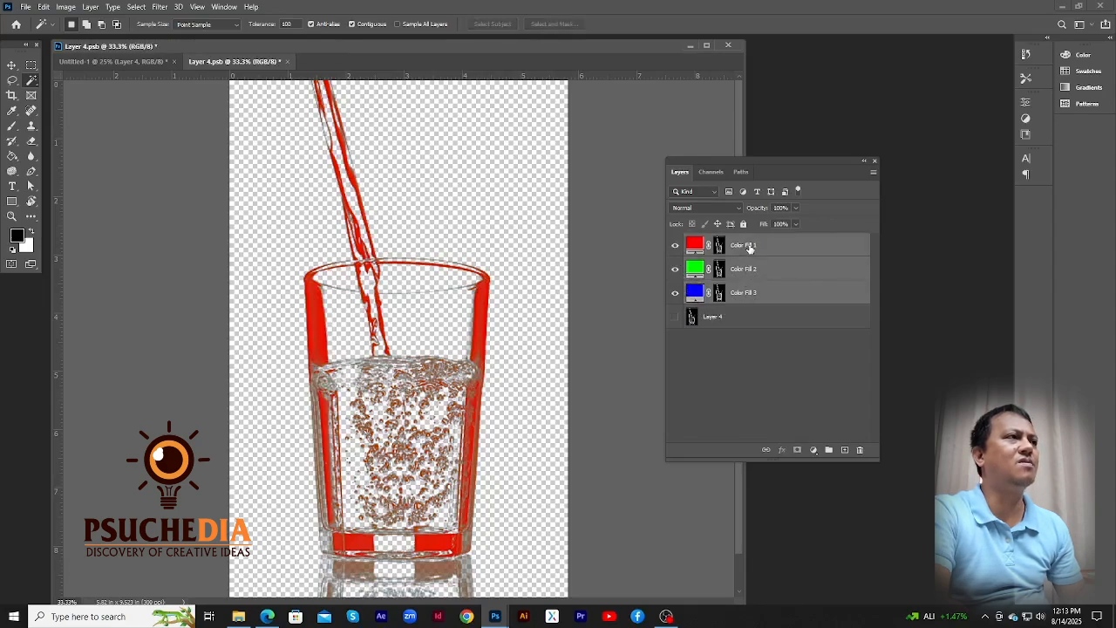
{"action": "left_click", "coordinate": [734, 209]}
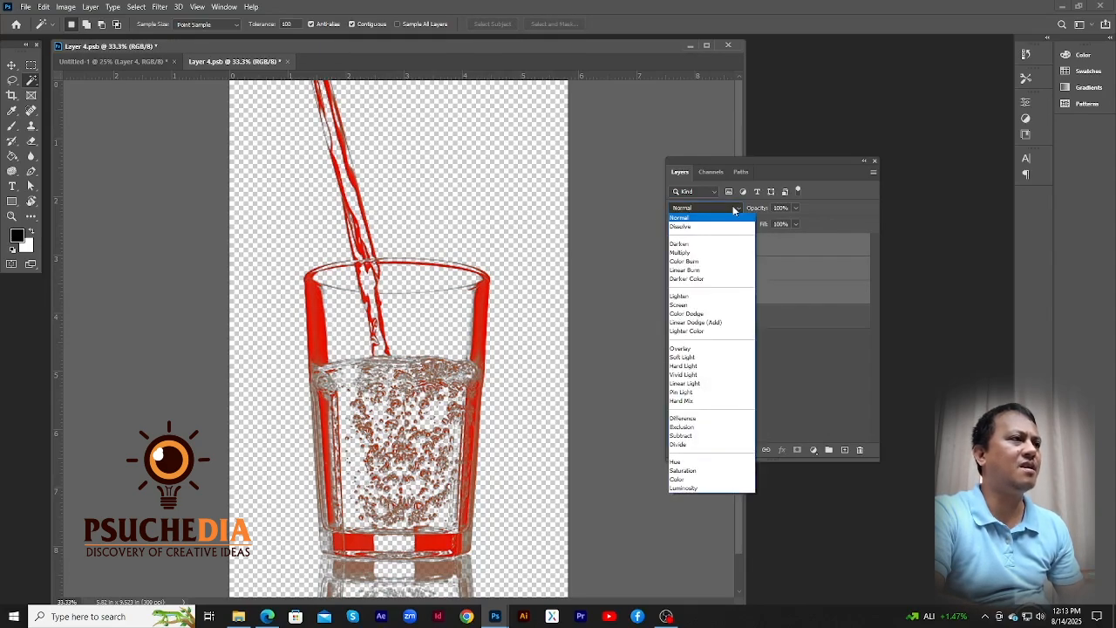
{"action": "left_click", "coordinate": [695, 305]}
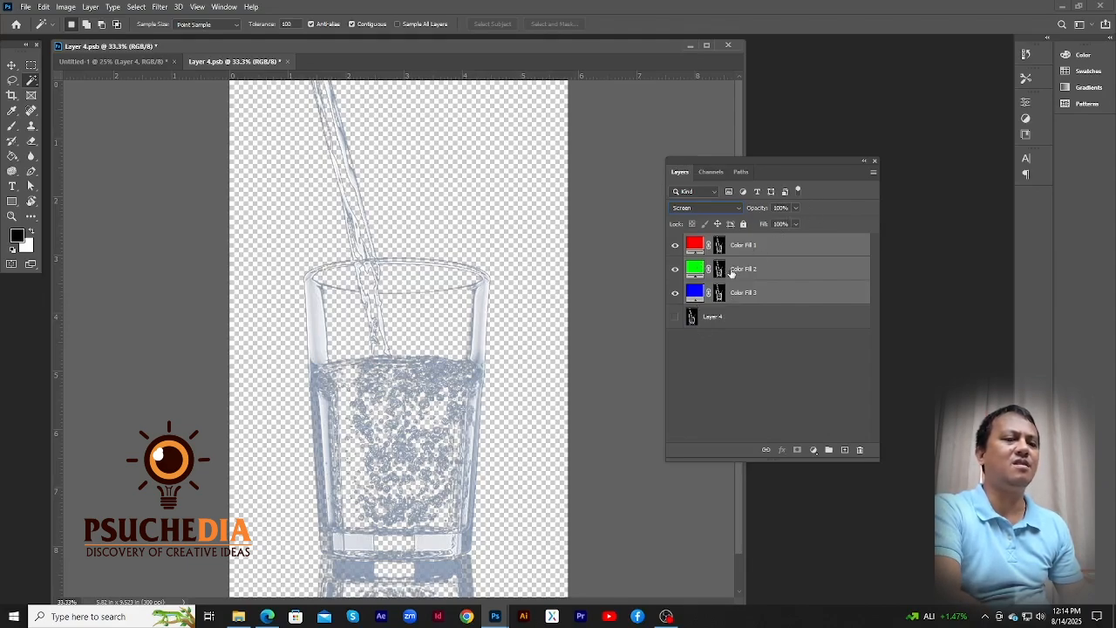
{"action": "key", "text": "ctrl+s"}
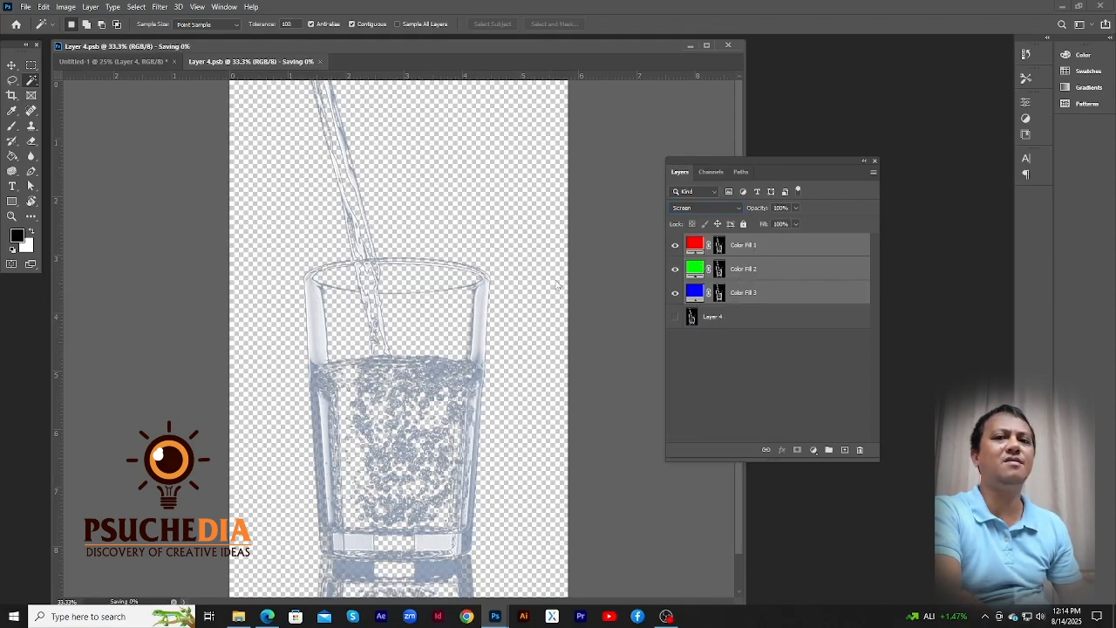
Return to the Untitled-1 document and set the blend mode of its Layer 4 to Screen
{"action": "left_click", "coordinate": [135, 63]}
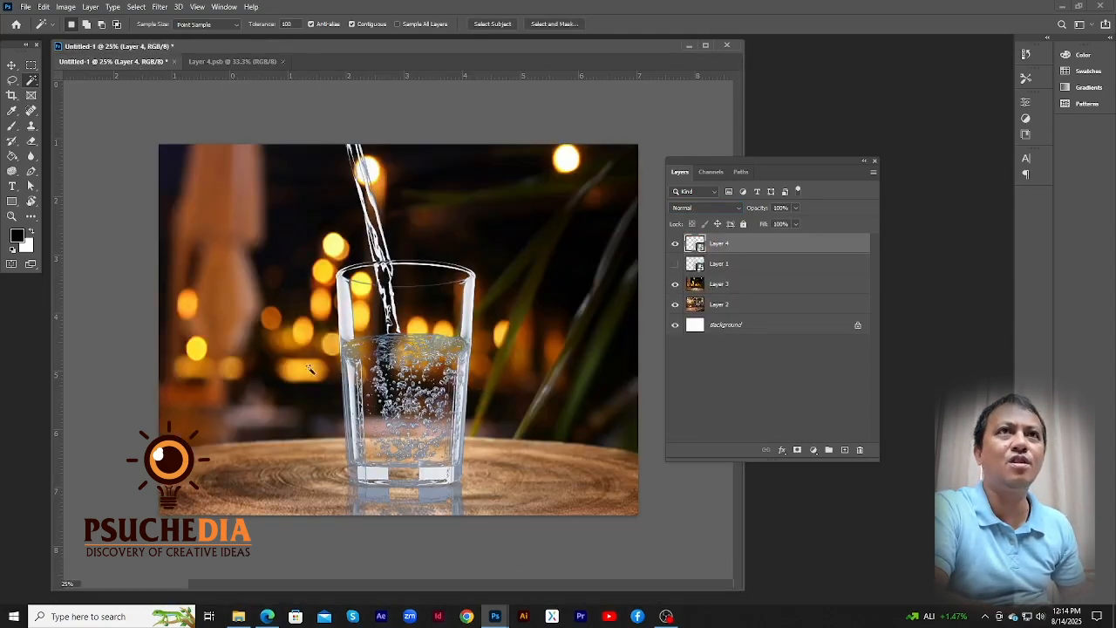
{"action": "left_click", "coordinate": [18, 66]}
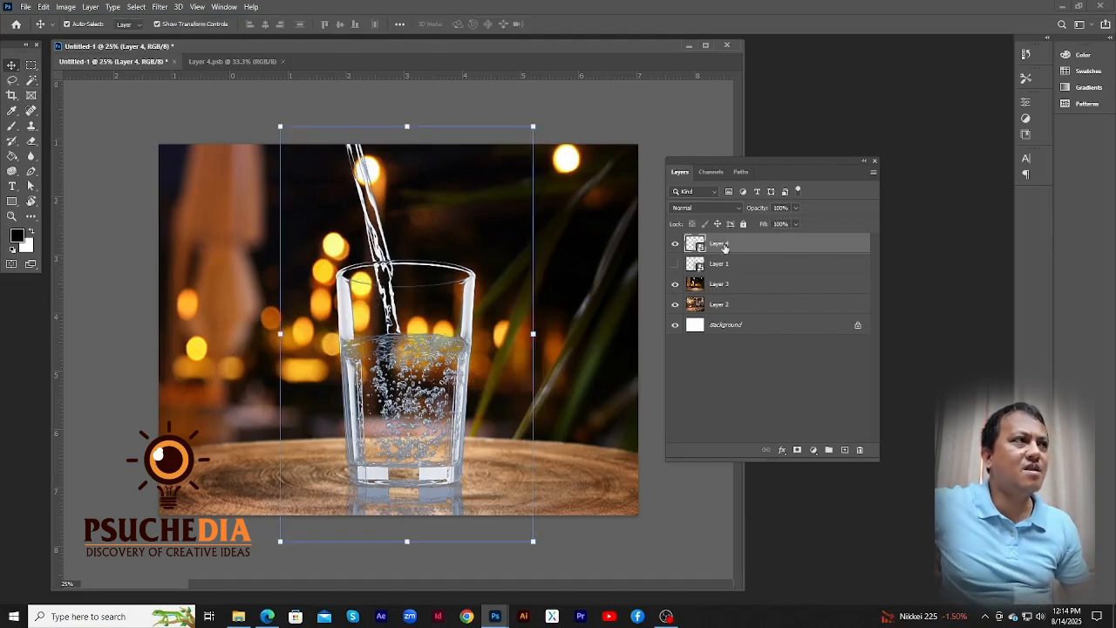
{"action": "left_click", "coordinate": [708, 210]}
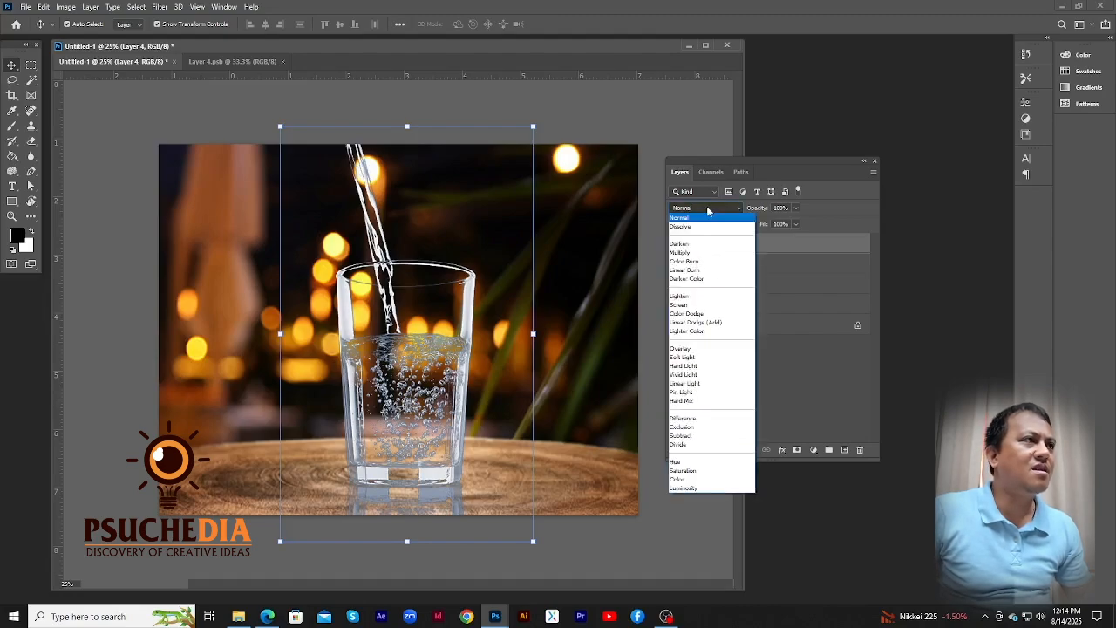
{"action": "left_click", "coordinate": [699, 307]}
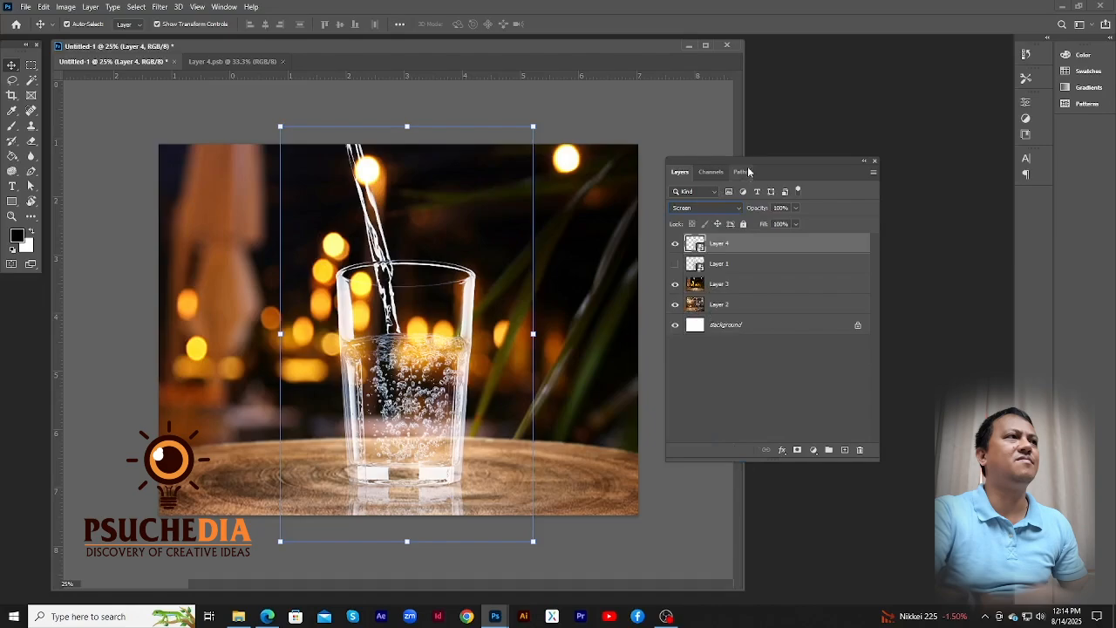
Widen the document window and examine the glass's transparency against the blurred lights and wooden table at different magnifications
{"action": "left_click_drag", "start_coordinate": [744, 149], "coordinate": [921, 144]}
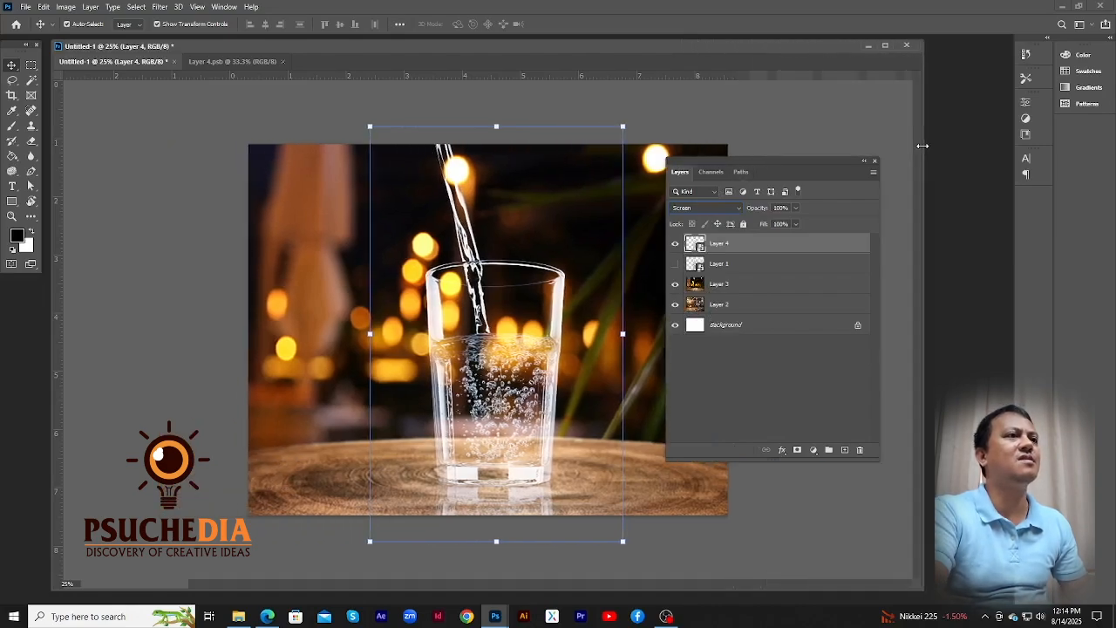
{"action": "left_click", "coordinate": [512, 347], "text": "ctrl"}
{"action": "left_click", "coordinate": [512, 347], "text": "ctrl"}
{"action": "left_click_drag", "start_coordinate": [512, 347], "coordinate": [497, 294]}
{"action": "left_click", "coordinate": [506, 300], "text": "alt"}
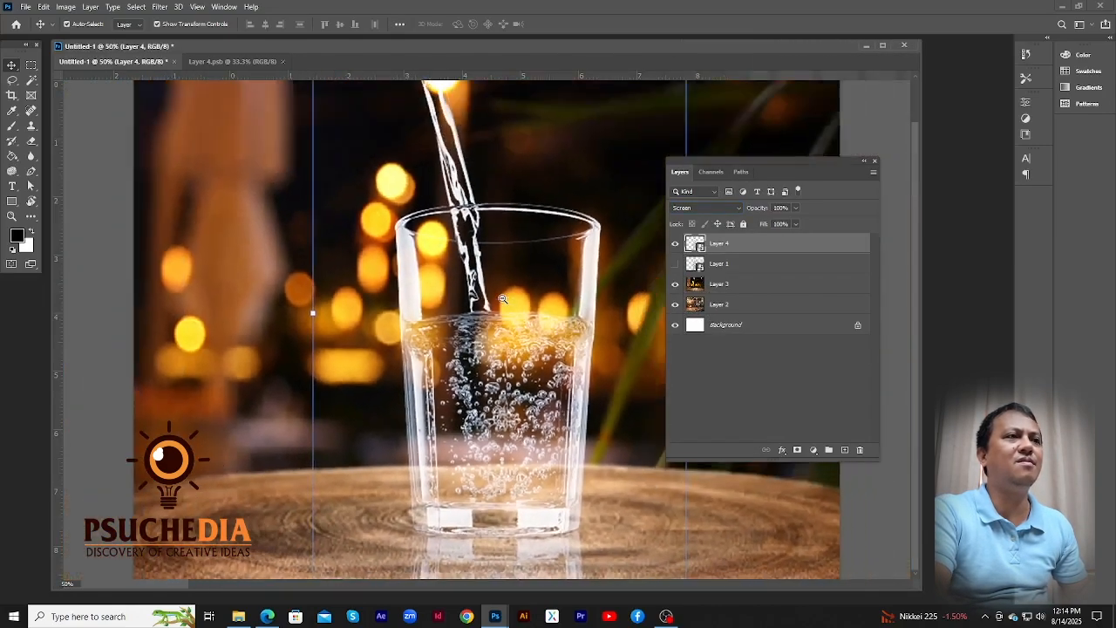
{"action": "key", "text": "ctrl+minus"}
{"action": "key", "text": "ctrl+plus"}
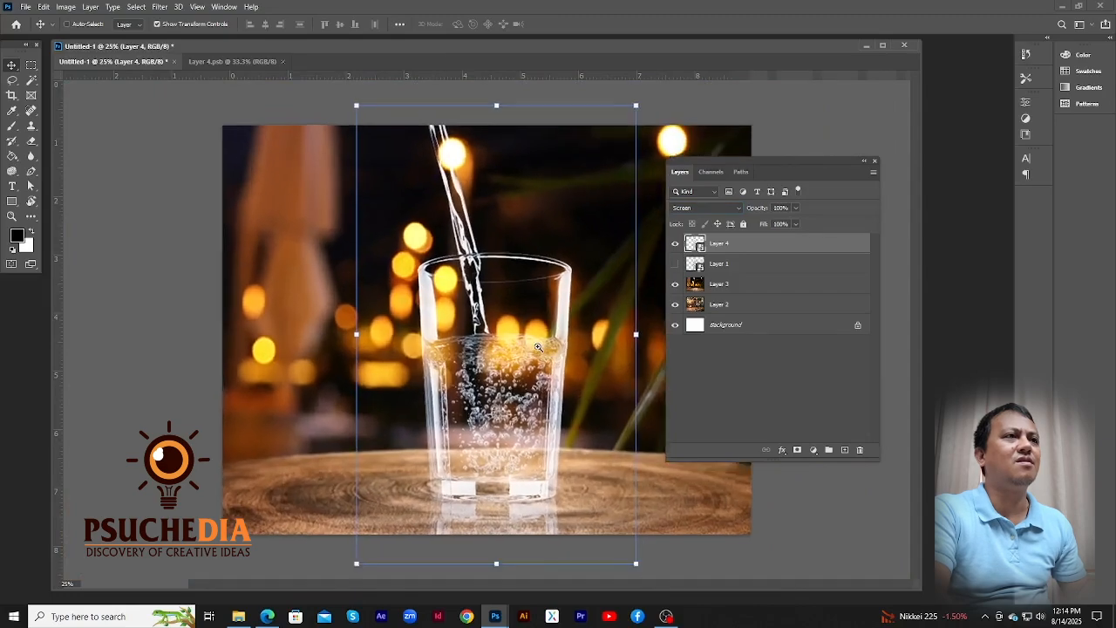
{"action": "scroll", "coordinate": [484, 331], "scroll_direction": "up", "scroll_amount": 1}
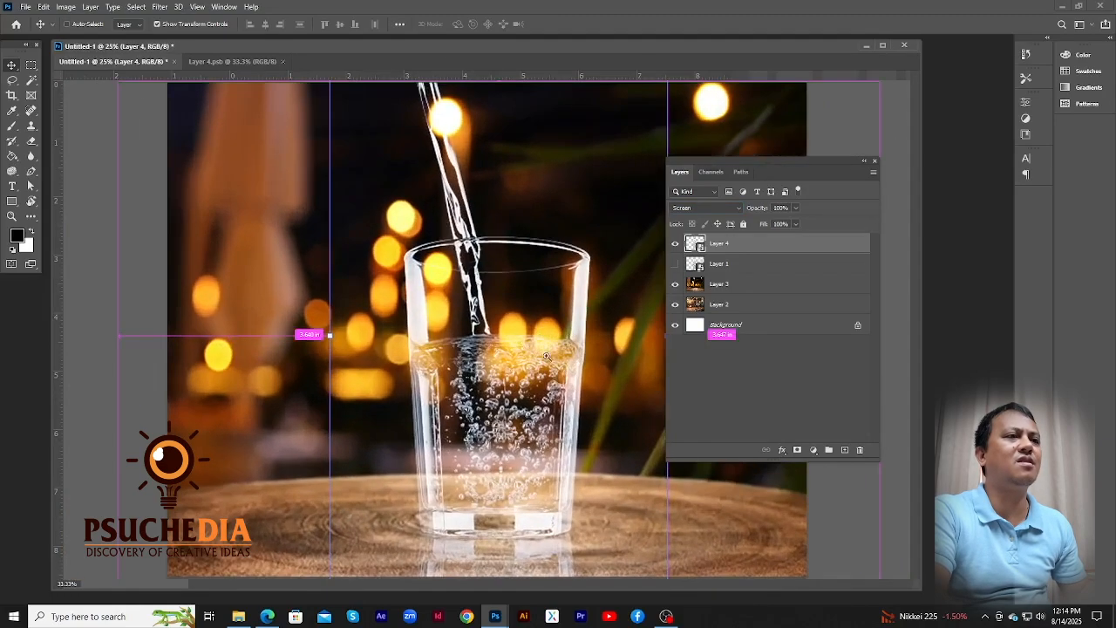
{"action": "key", "text": "ctrl+minus"}
{"action": "key", "text": "ctrl+minus"}
{"action": "key", "text": "ctrl+plus"}
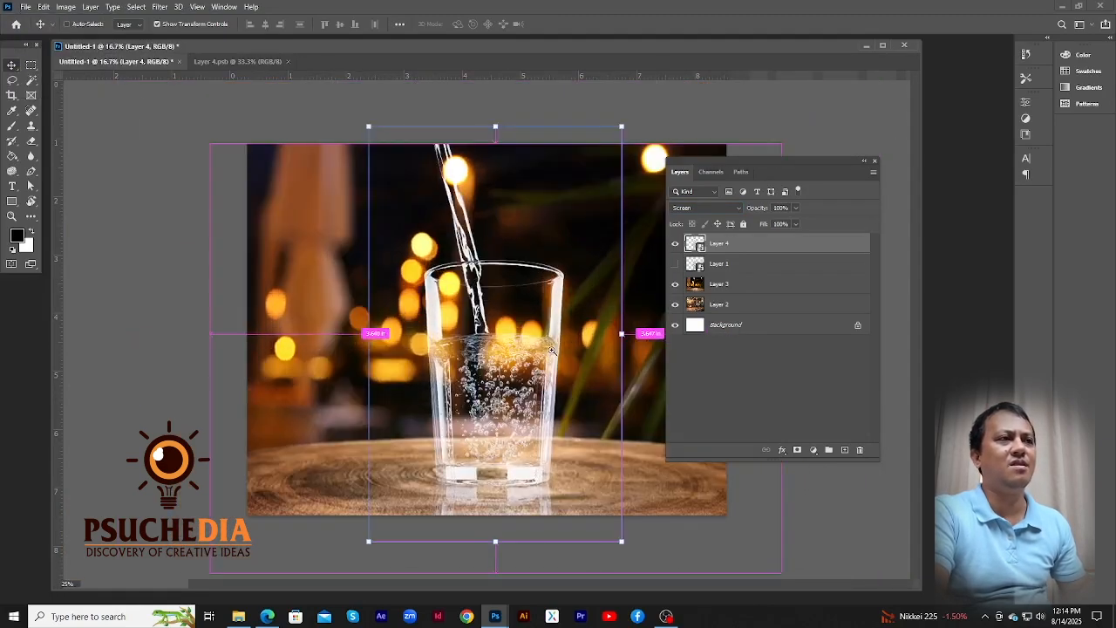
{"action": "key", "text": "ctrl+plus"}
{"action": "left_click", "coordinate": [556, 353]}
{"action": "key", "text": "ctrl+minus"}
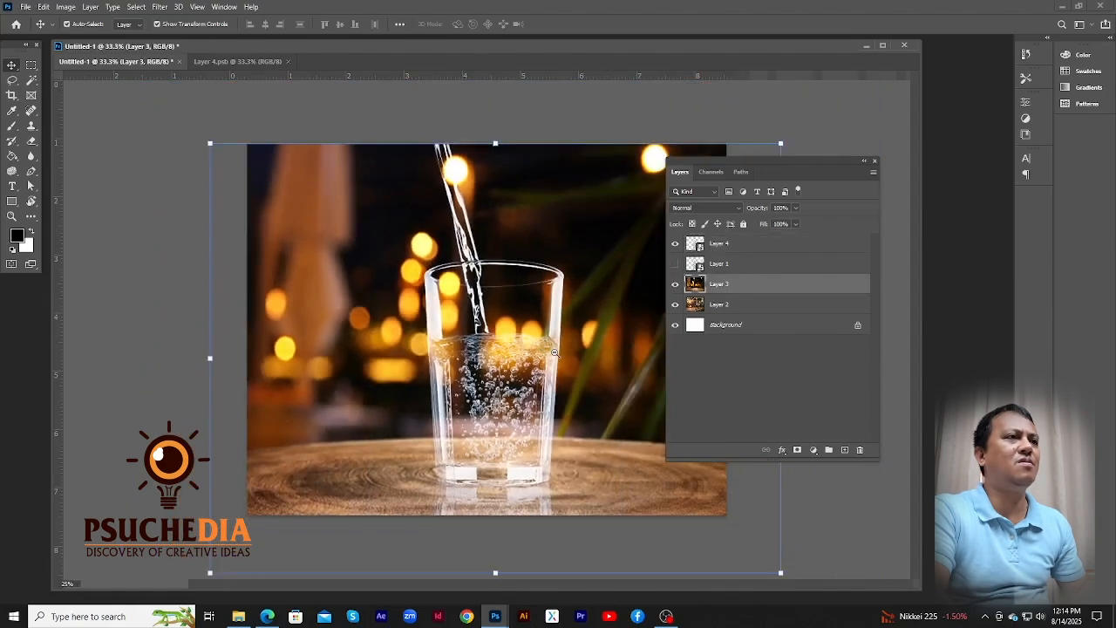
{"action": "key", "text": "ctrl+plus"}
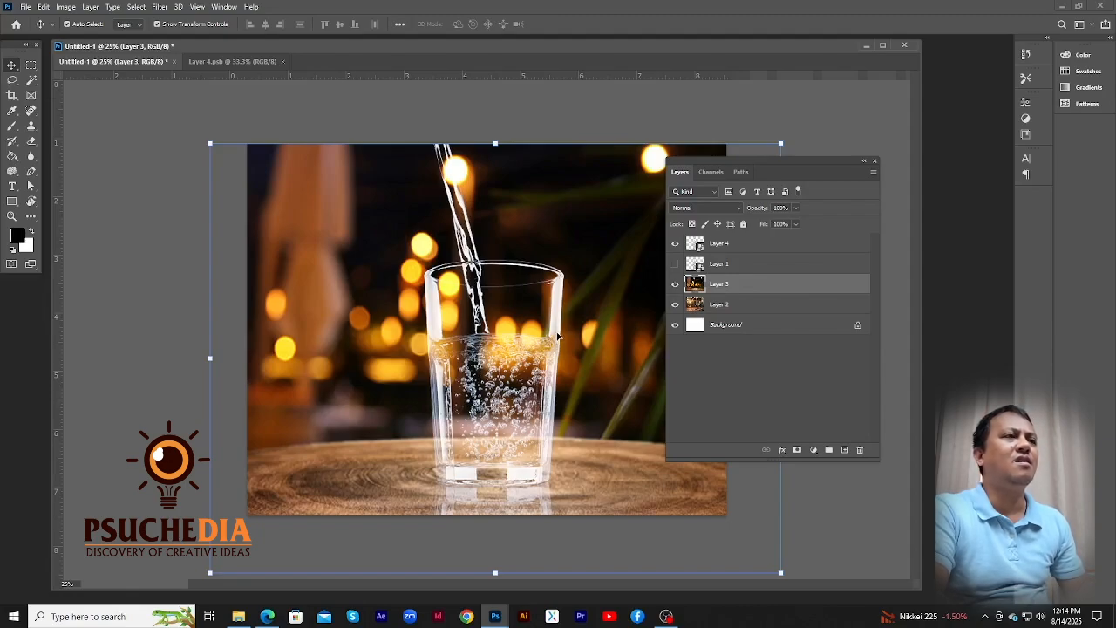
{"action": "key", "text": "ctrl+minus"}
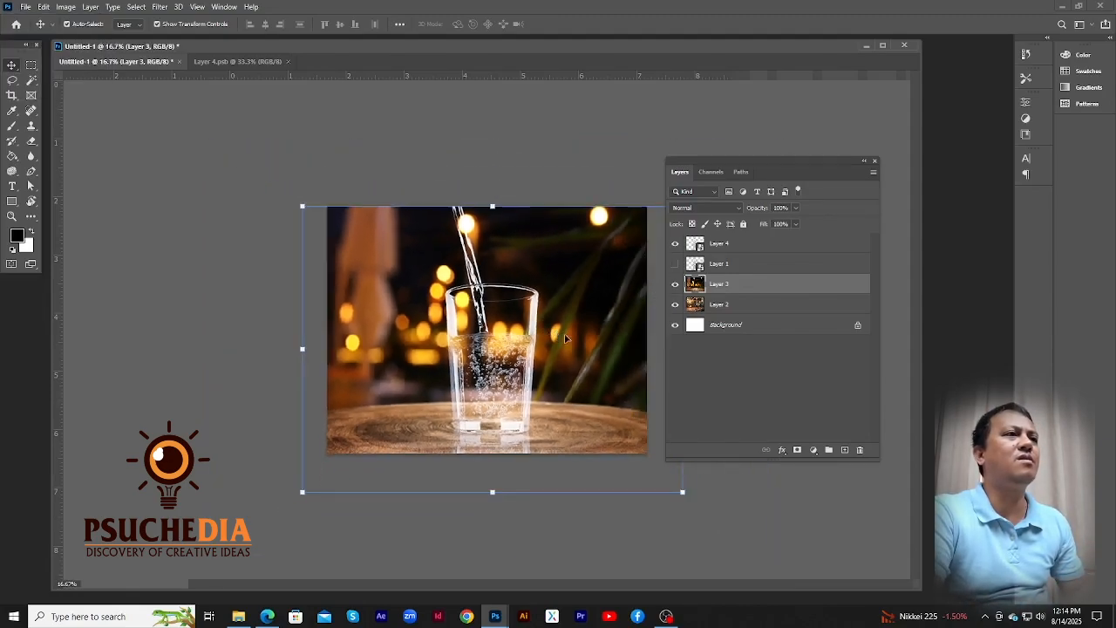